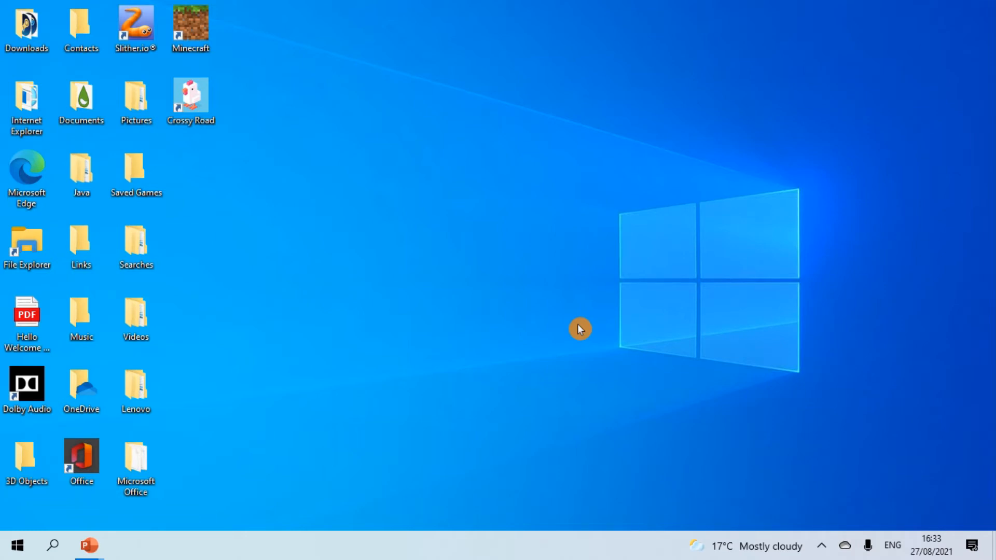
# Move the Microsoft Edge, File Explorer and Minecraft icons into one row at the desktop's upper-right corner
pyautogui.click(36, 190)
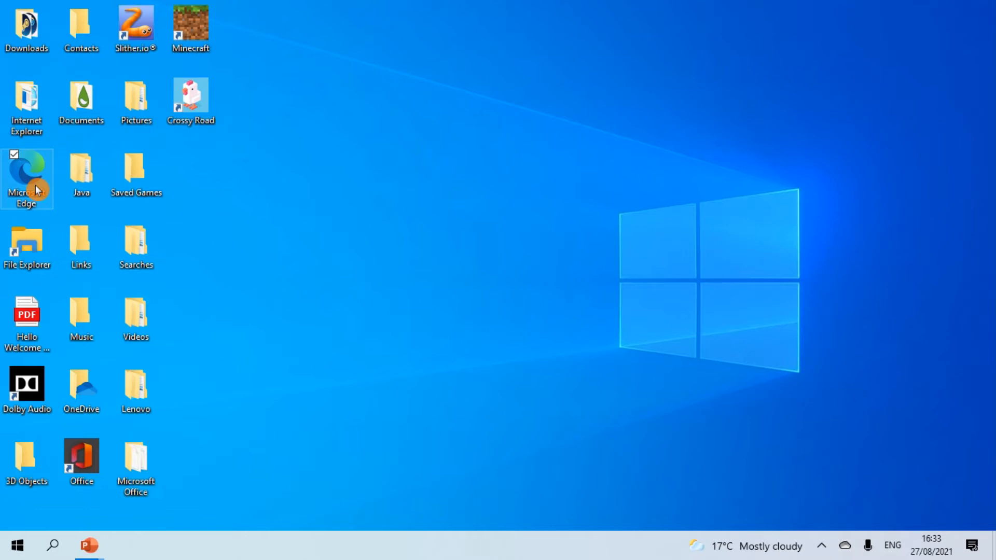
pyautogui.moveTo(37, 190); pyautogui.dragTo(954, 52)
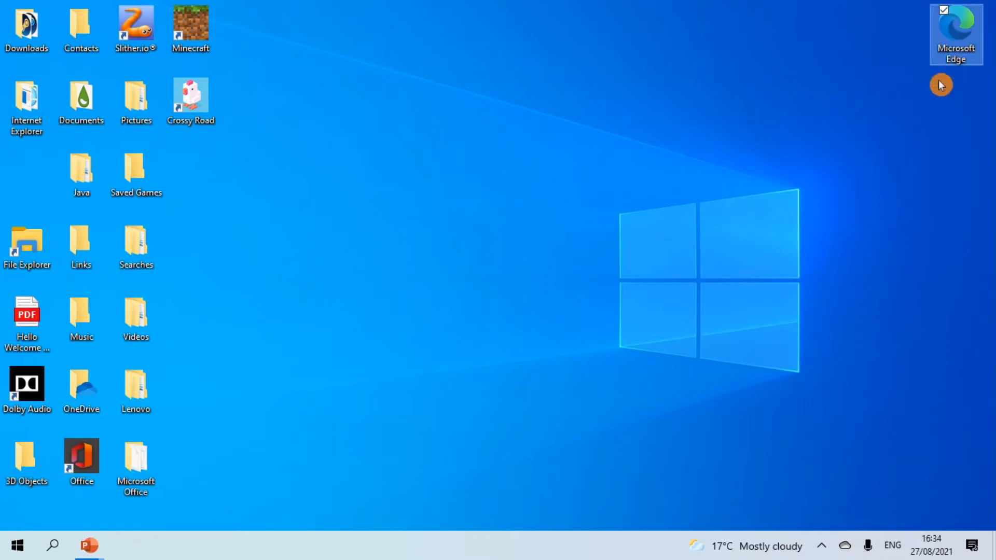
pyautogui.click(629, 26)
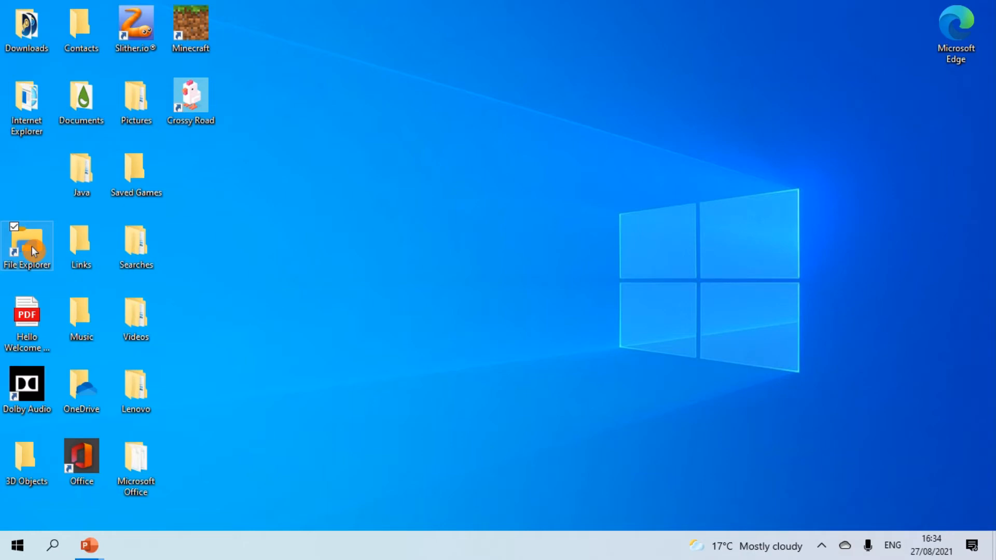
pyautogui.moveTo(33, 246); pyautogui.dragTo(879, 29)
pyautogui.moveTo(214, 30); pyautogui.dragTo(903, 26)
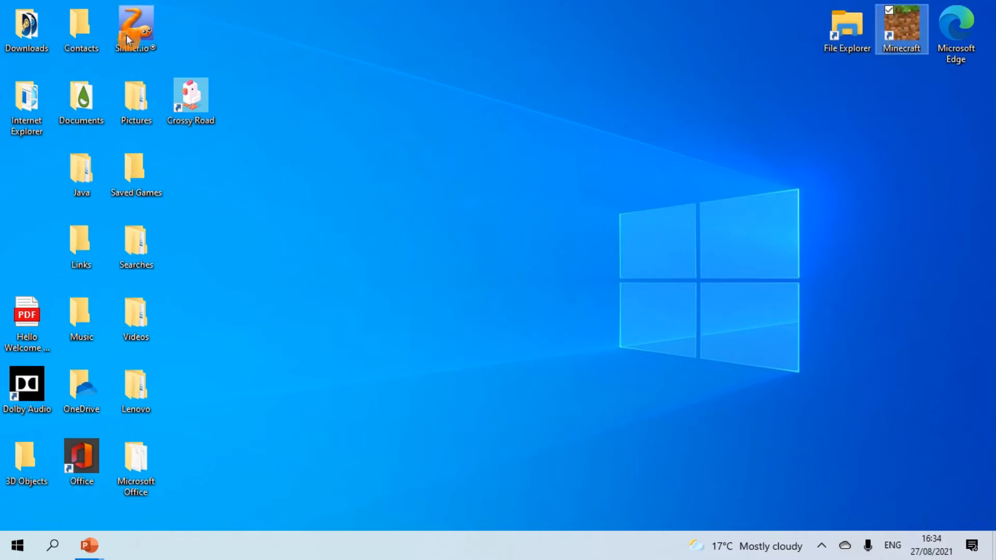
# Move the Dolby Audio, Office and Crossy Road icons into a second row beneath File Explorer, Minecraft and Microsoft Edge
pyautogui.moveTo(27, 384); pyautogui.dragTo(817, 88)
pyautogui.moveTo(97, 458); pyautogui.dragTo(909, 193)
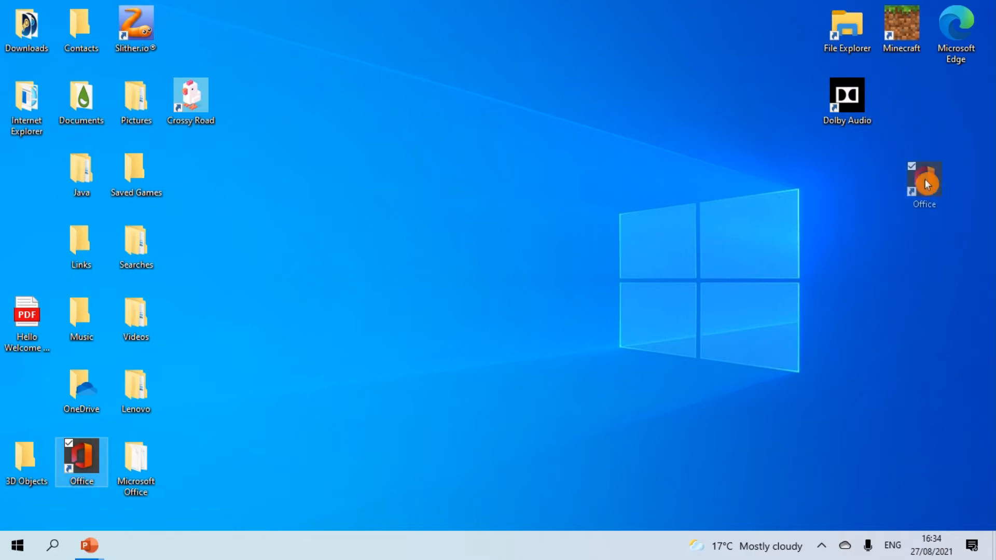
pyautogui.moveTo(913, 91); pyautogui.dragTo(913, 93)
pyautogui.moveTo(183, 107); pyautogui.dragTo(954, 110)
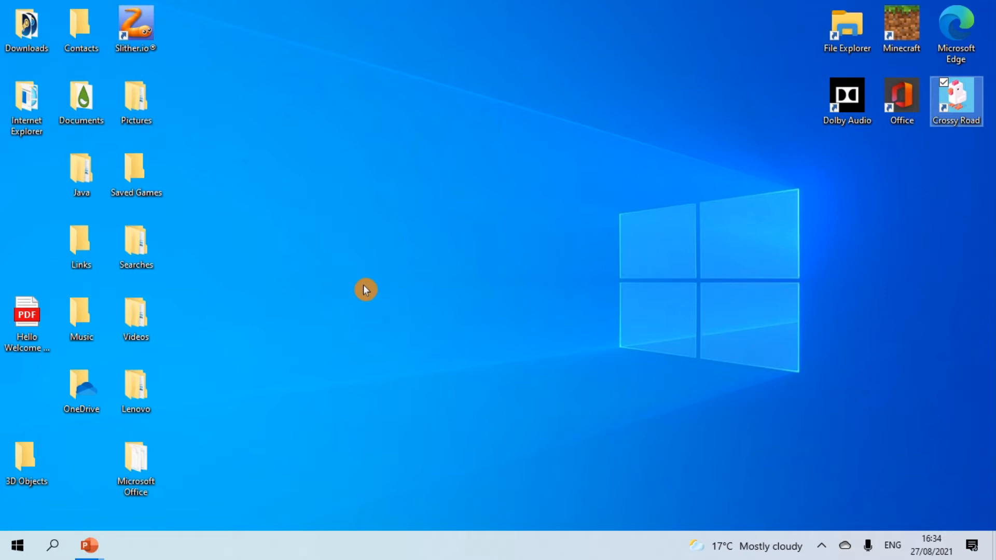
# Create a folder in the empty middle area of the desktop, keeping the default name New folder
pyautogui.rightClick(376, 226)
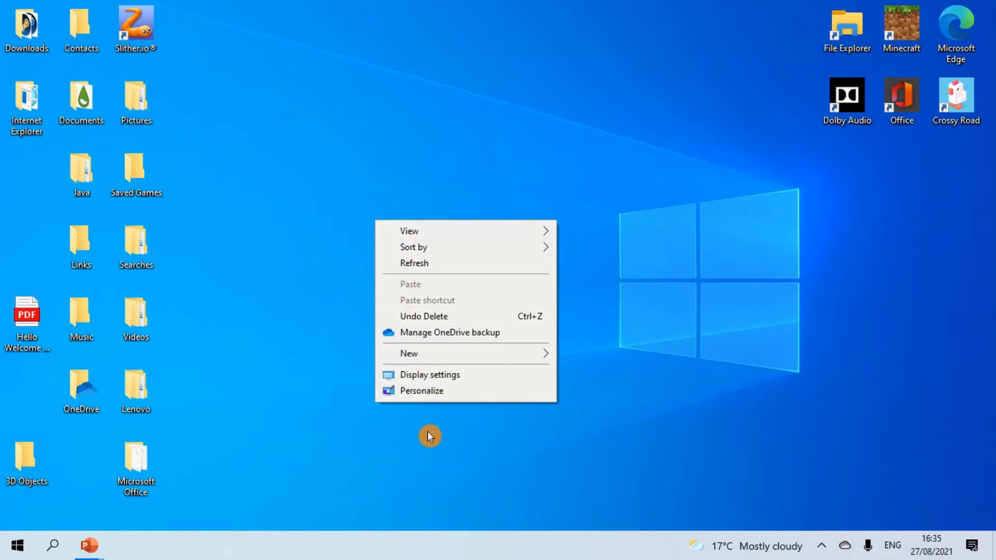
pyautogui.moveTo(441, 359)
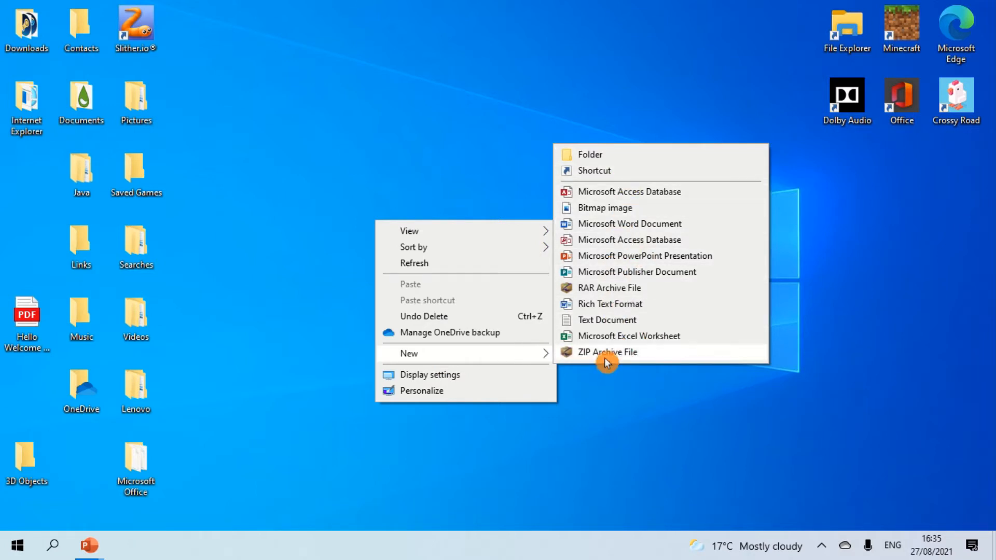
pyautogui.click(633, 159)
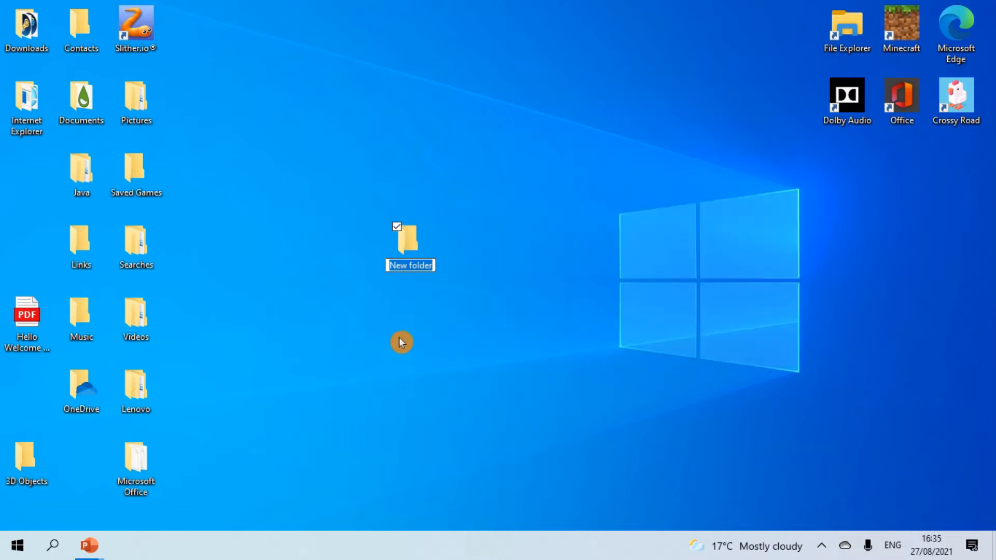
pyautogui.press('Return')
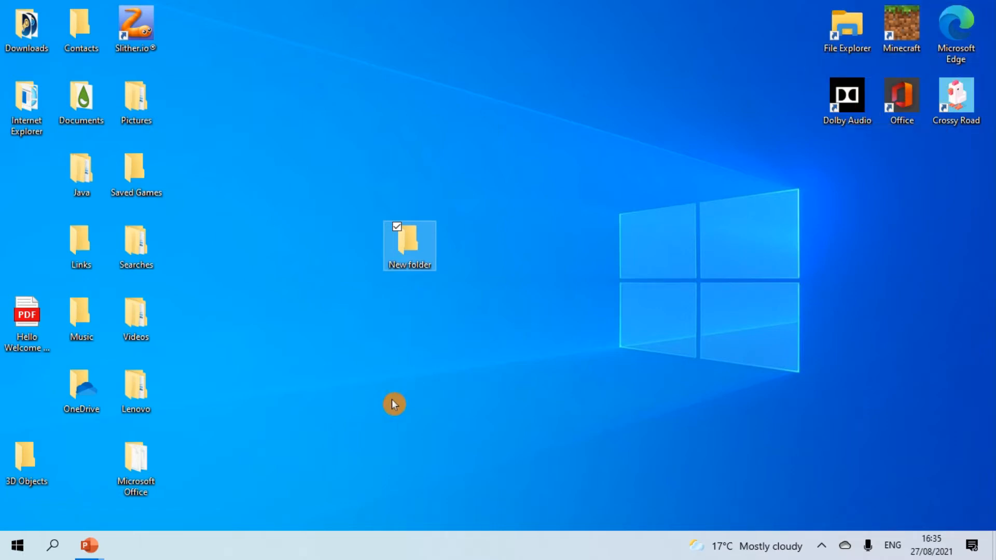
pyautogui.moveTo(276, 487); pyautogui.dragTo(231, 291)
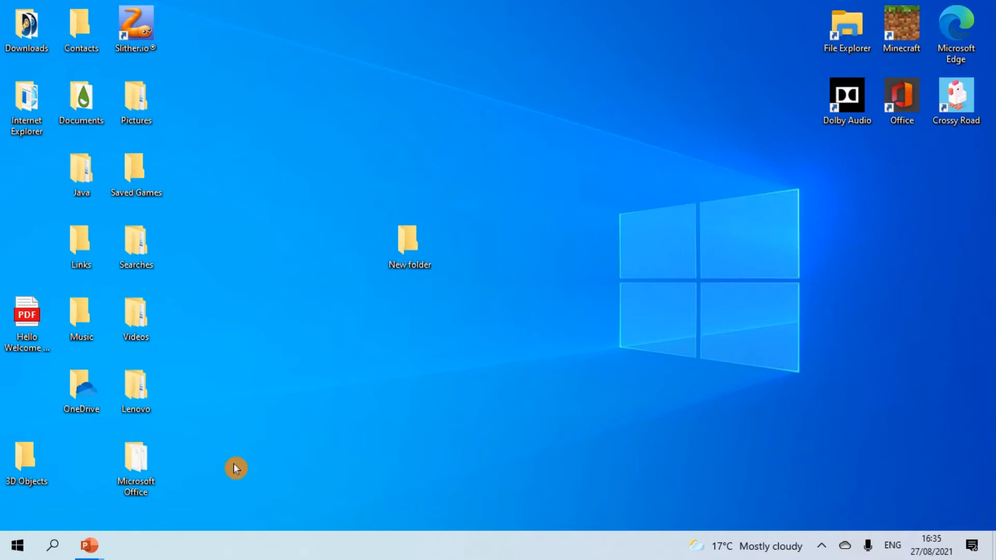
# Move the 3D Objects and Microsoft Office folders into New folder
pyautogui.moveTo(24, 463); pyautogui.dragTo(263, 363)
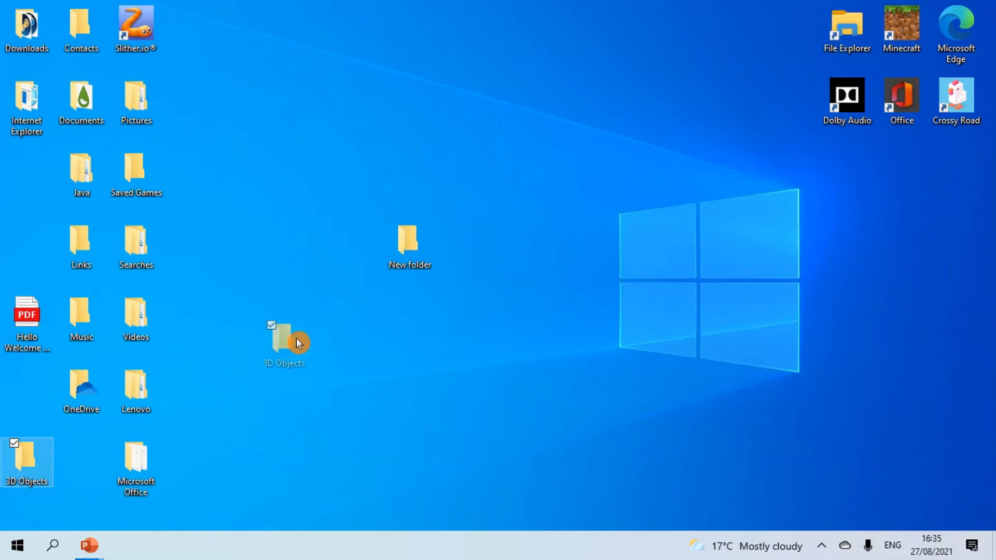
pyautogui.moveTo(365, 285); pyautogui.dragTo(410, 247)
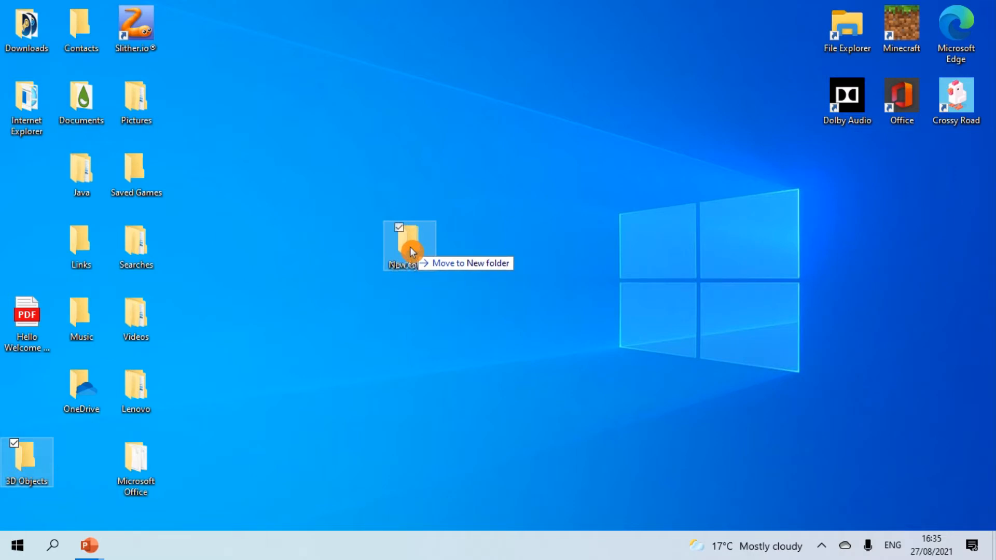
pyautogui.moveTo(410, 247); pyautogui.dragTo(410, 247)
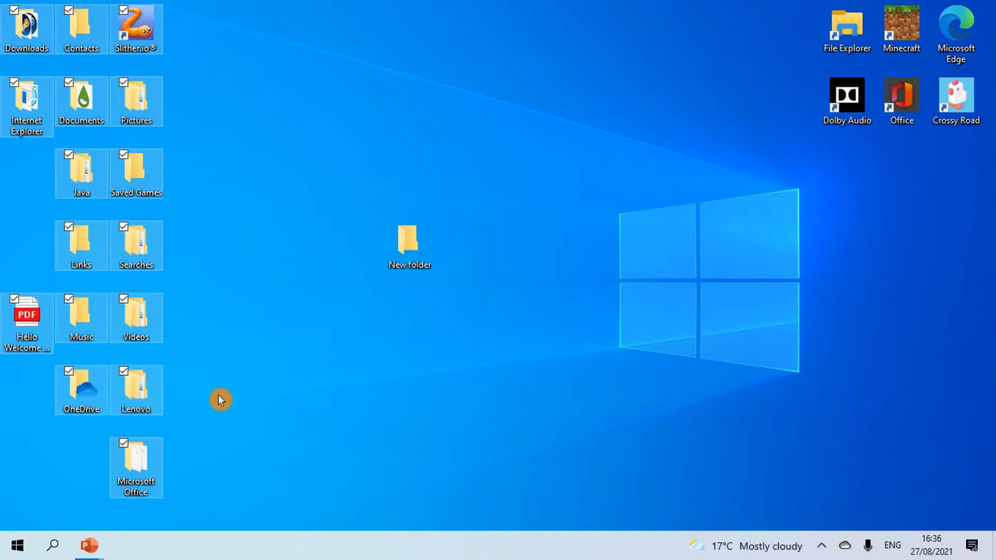
pyautogui.click(173, 457)
pyautogui.moveTo(111, 475); pyautogui.dragTo(317, 295)
pyautogui.moveTo(132, 470); pyautogui.dragTo(409, 253)
pyautogui.click(317, 431)
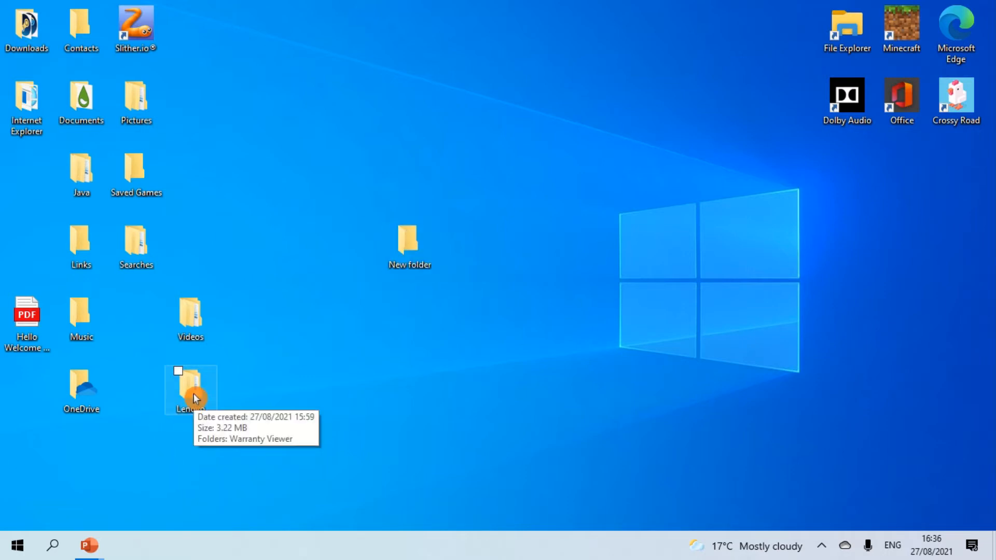
# Put Lenovo, Videos, Searches and Saved Games into New folder, shifting New folder one row down the desktop
pyautogui.moveTo(195, 398); pyautogui.dragTo(418, 248)
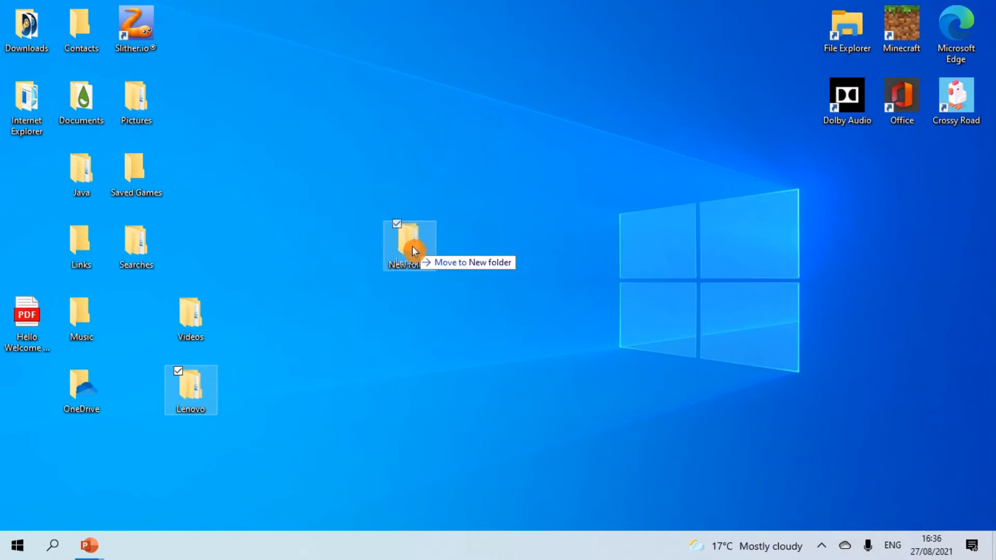
pyautogui.moveTo(412, 248); pyautogui.dragTo(412, 248)
pyautogui.moveTo(206, 336); pyautogui.dragTo(433, 243)
pyautogui.moveTo(151, 244); pyautogui.dragTo(415, 324)
pyautogui.moveTo(410, 256); pyautogui.dragTo(413, 328)
pyautogui.moveTo(135, 171); pyautogui.dragTo(413, 324)
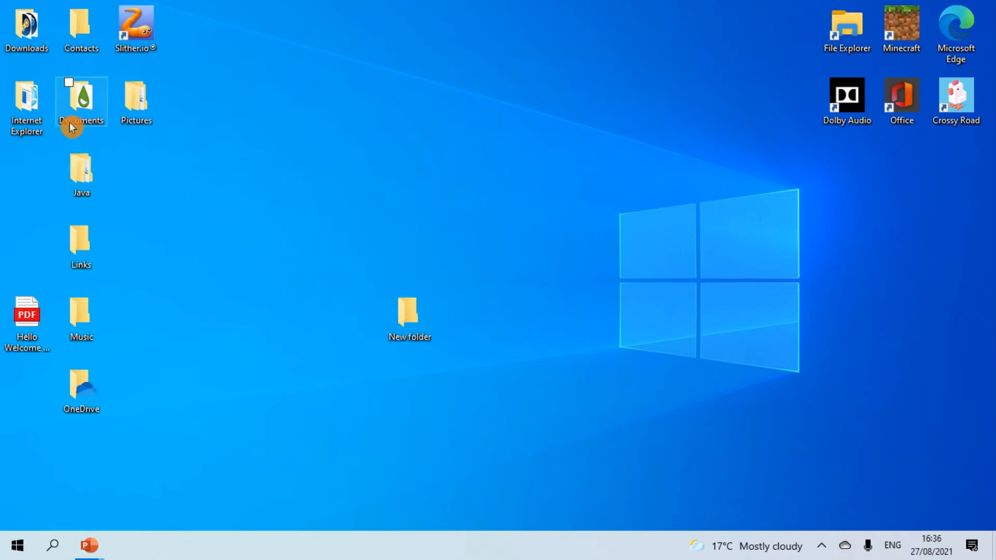
# Move Java, Links, Music, the Hello Welcome PDF and OneDrive into New folder
pyautogui.moveTo(106, 167); pyautogui.dragTo(413, 323)
pyautogui.moveTo(77, 237); pyautogui.dragTo(394, 323)
pyautogui.moveTo(79, 314); pyautogui.dragTo(415, 394)
pyautogui.click(30, 323)
pyautogui.moveTo(30, 323); pyautogui.dragTo(415, 389)
pyautogui.moveTo(82, 395); pyautogui.dragTo(413, 398)
# Move the remaining Pictures, Documents, Internet Explorer, Slither.io, Downloads and Contacts items into New folder
pyautogui.moveTo(156, 117); pyautogui.dragTo(422, 403)
pyautogui.moveTo(82, 98); pyautogui.dragTo(405, 383)
pyautogui.moveTo(36, 104); pyautogui.dragTo(422, 390)
pyautogui.moveTo(148, 54); pyautogui.dragTo(388, 383)
pyautogui.moveTo(24, 41); pyautogui.dragTo(414, 413)
pyautogui.moveTo(73, 35); pyautogui.dragTo(413, 393)
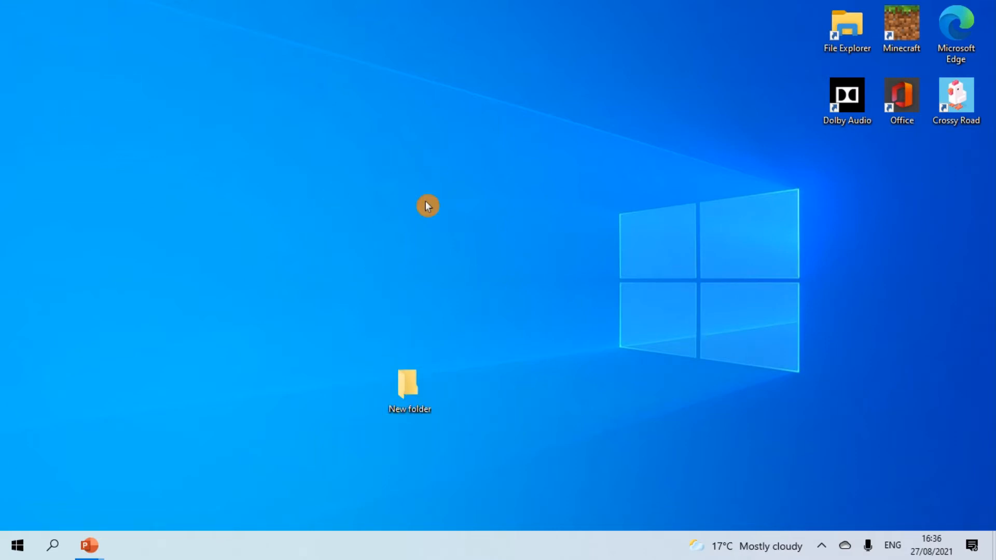
pyautogui.moveTo(468, 446); pyautogui.dragTo(488, 466)
# Rename New folder as IMPORTANT FILES
pyautogui.rightClick(411, 386)
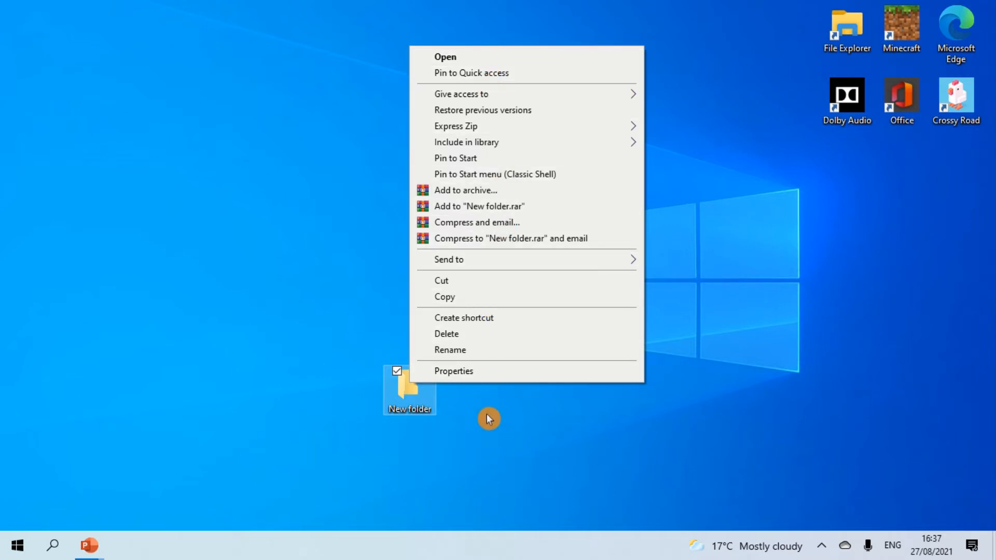
pyautogui.click(460, 355)
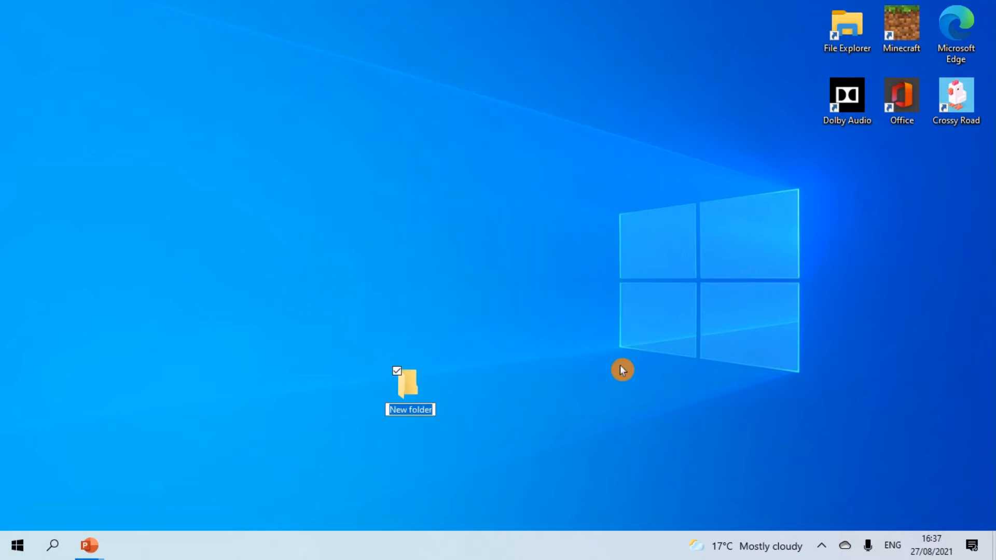
pyautogui.write('IMportA')
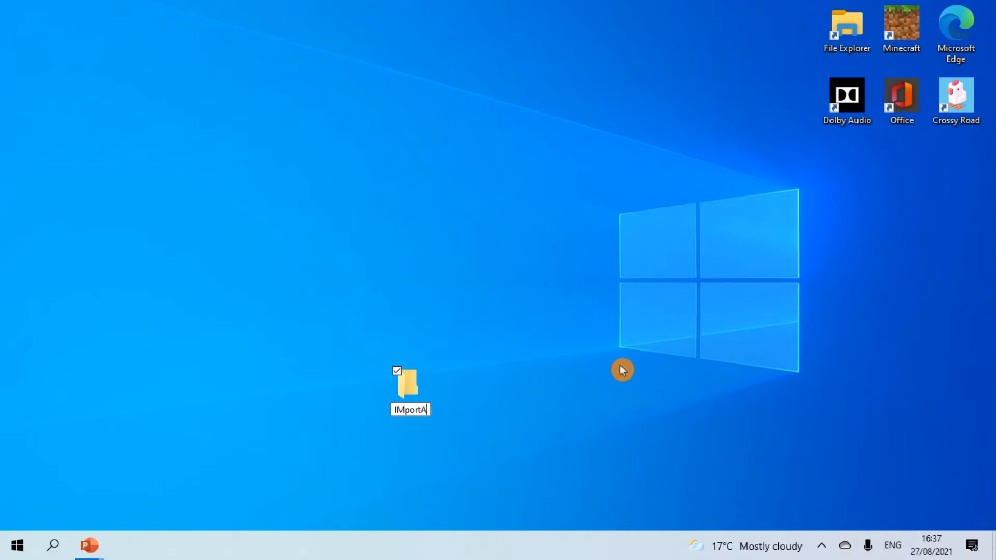
pyautogui.press('BackSpace')
pyautogui.press('BackSpace')
pyautogui.press('BackSpace')
pyautogui.press('BackSpace')
pyautogui.press('BackSpace')
pyautogui.press('BackSpace')
pyautogui.write('MPORTANT FILES')
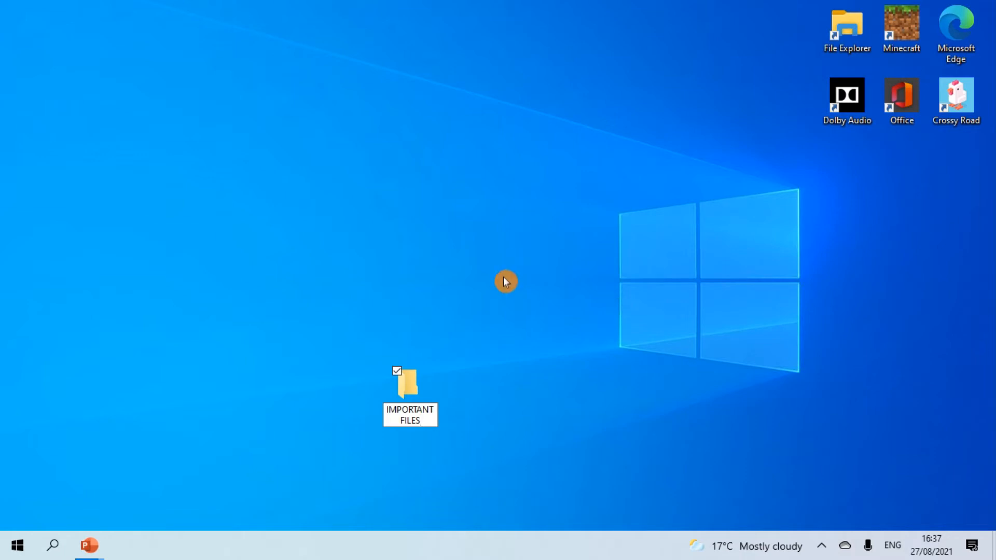
pyautogui.press('Return')
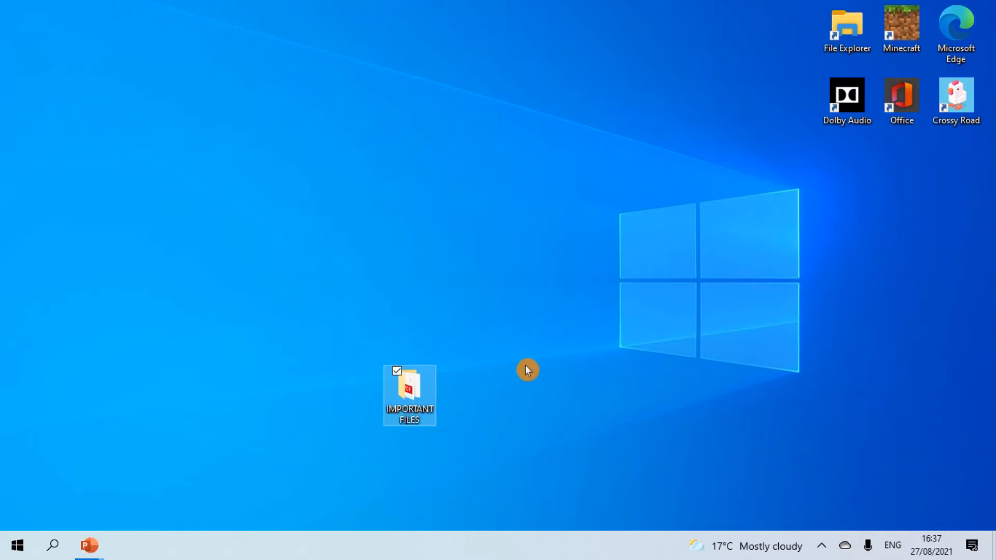
pyautogui.click(530, 381)
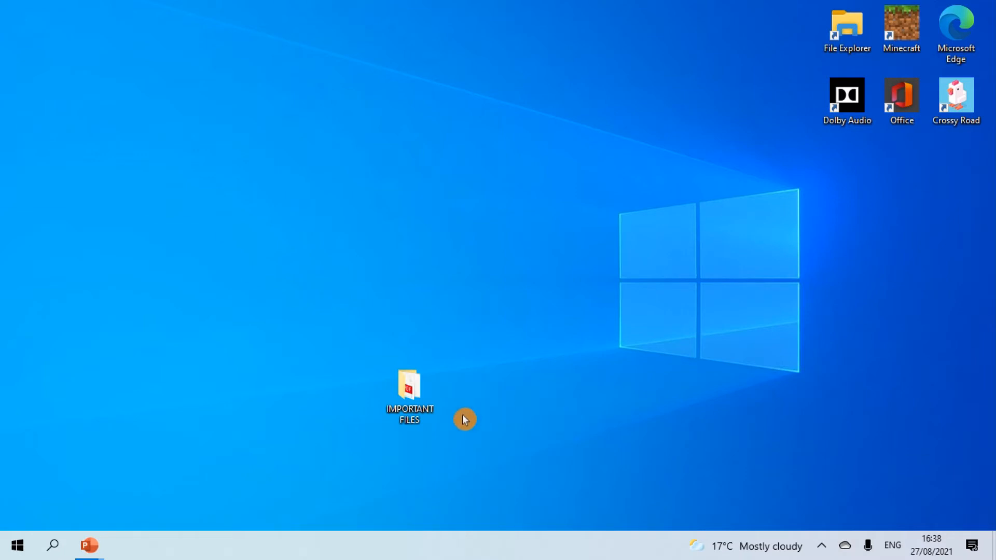
# Open the customization properties of the IMPORTANT FILES folder and bring up its icon selection
pyautogui.click(412, 388)
pyautogui.rightClick(412, 387)
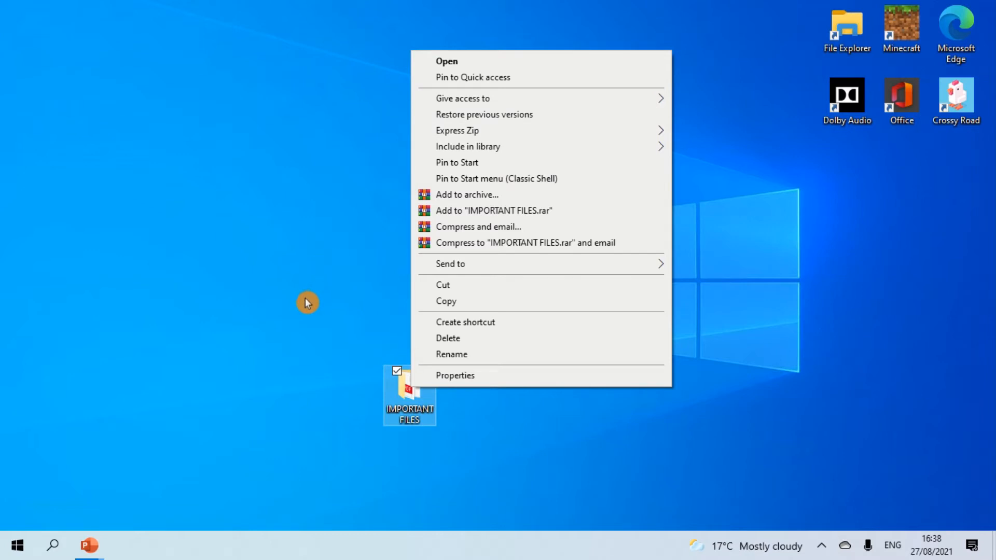
pyautogui.click(509, 383)
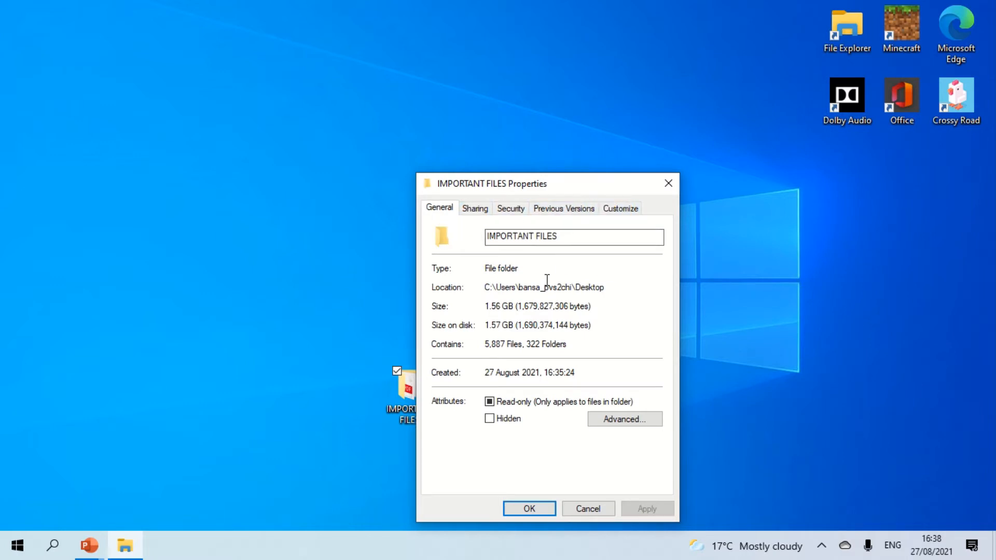
pyautogui.click(615, 209)
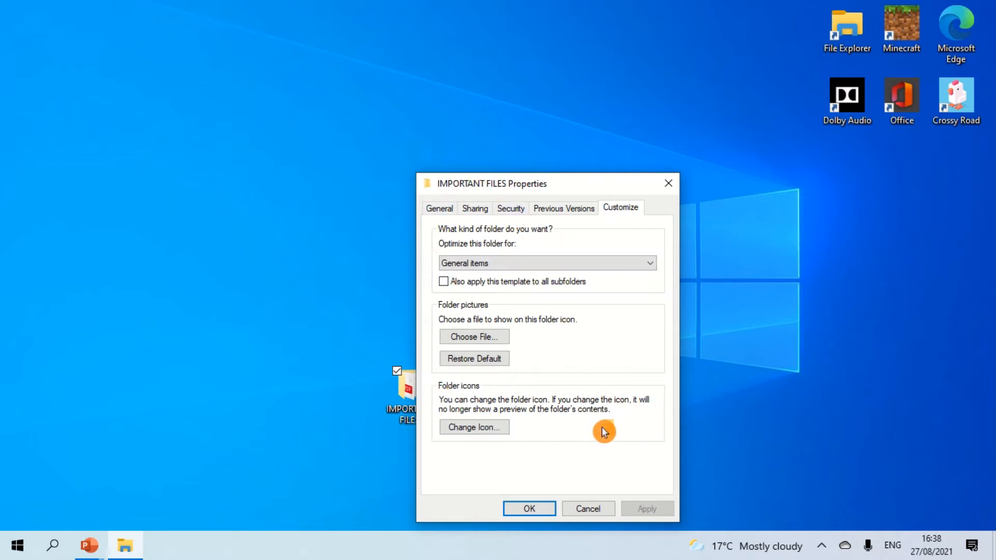
pyautogui.click(471, 427)
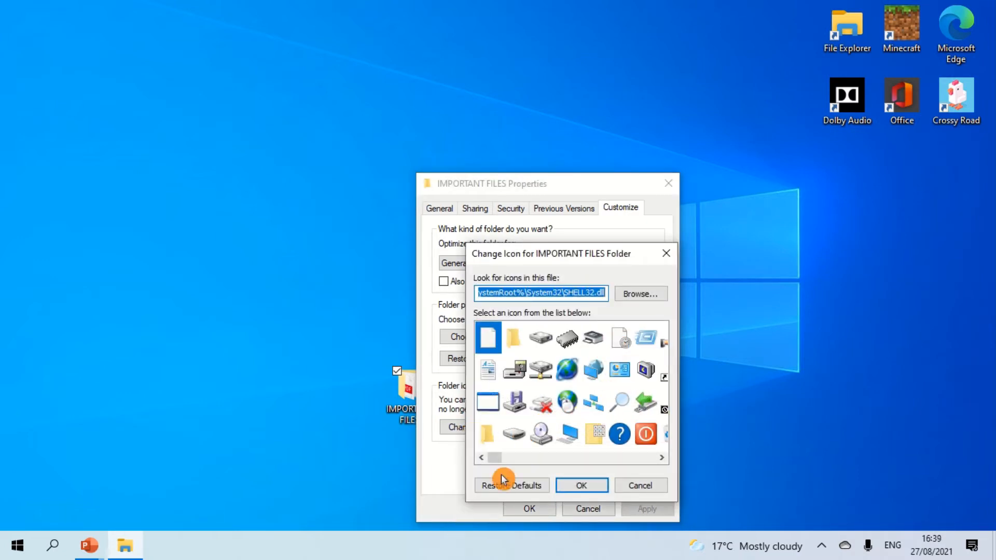
# Choose the green check mark as the IMPORTANT FILES folder icon and apply the change
pyautogui.moveTo(499, 457); pyautogui.dragTo(639, 446)
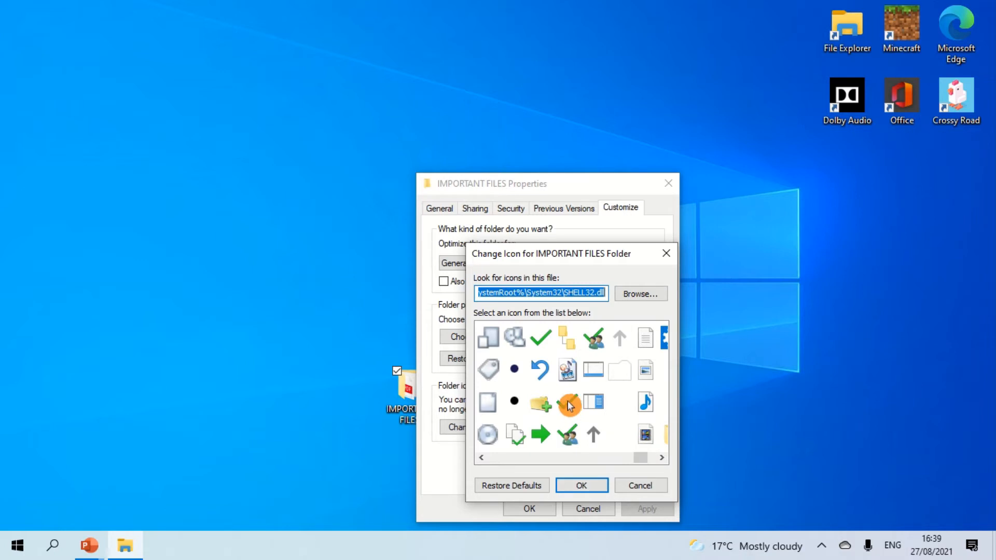
pyautogui.moveTo(644, 456); pyautogui.dragTo(586, 460)
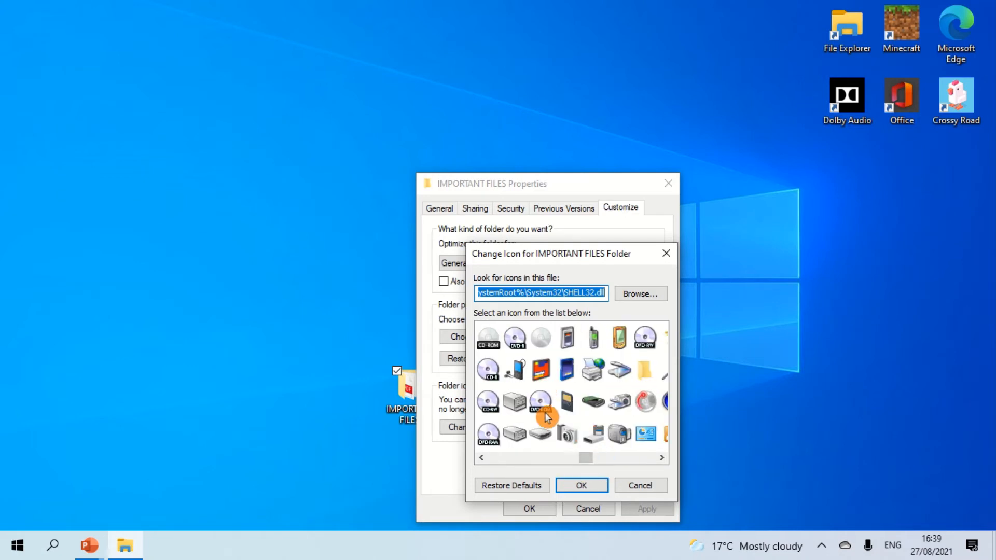
pyautogui.moveTo(585, 460); pyautogui.dragTo(638, 458)
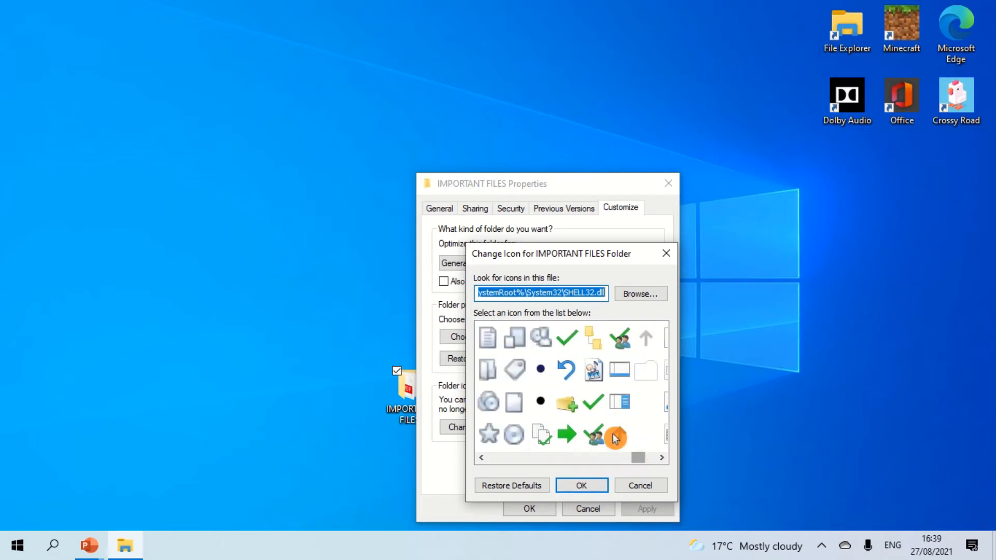
pyautogui.doubleClick(593, 404)
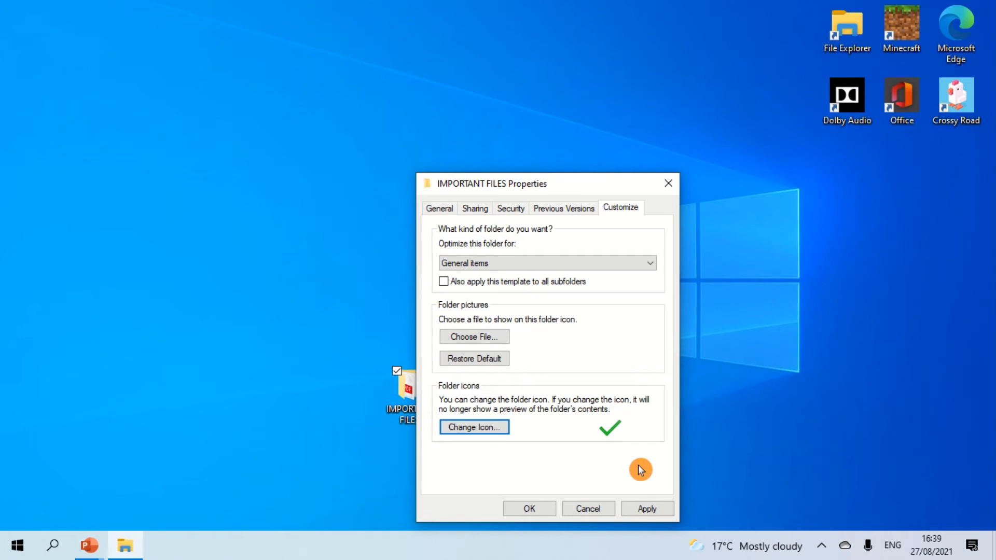
pyautogui.click(655, 510)
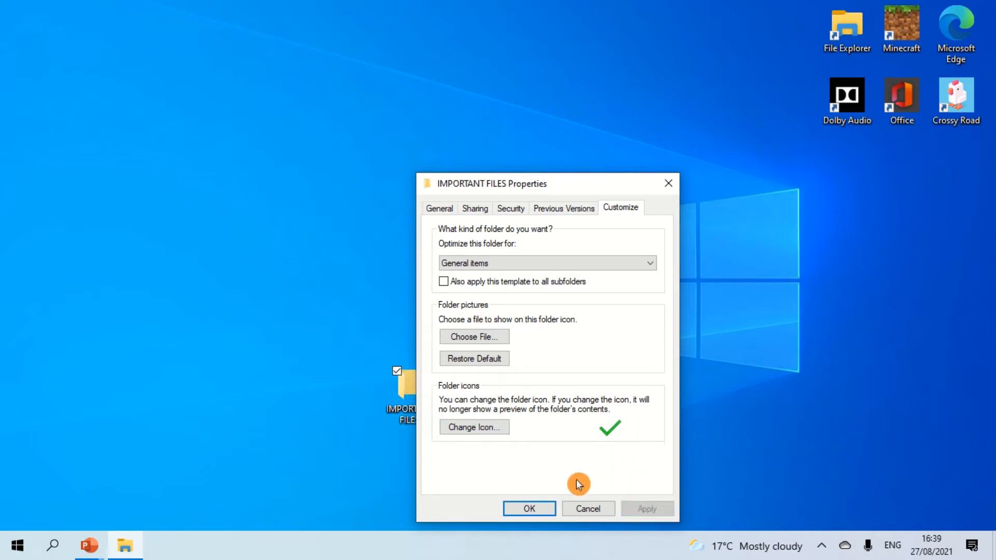
pyautogui.click(528, 511)
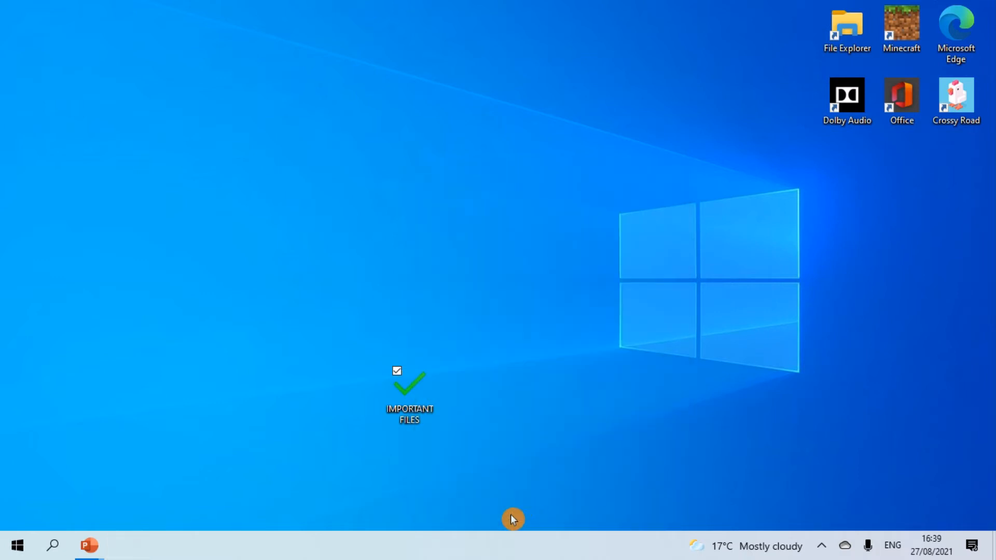
pyautogui.click(465, 472)
pyautogui.moveTo(467, 459); pyautogui.dragTo(369, 322)
pyautogui.moveTo(409, 411)
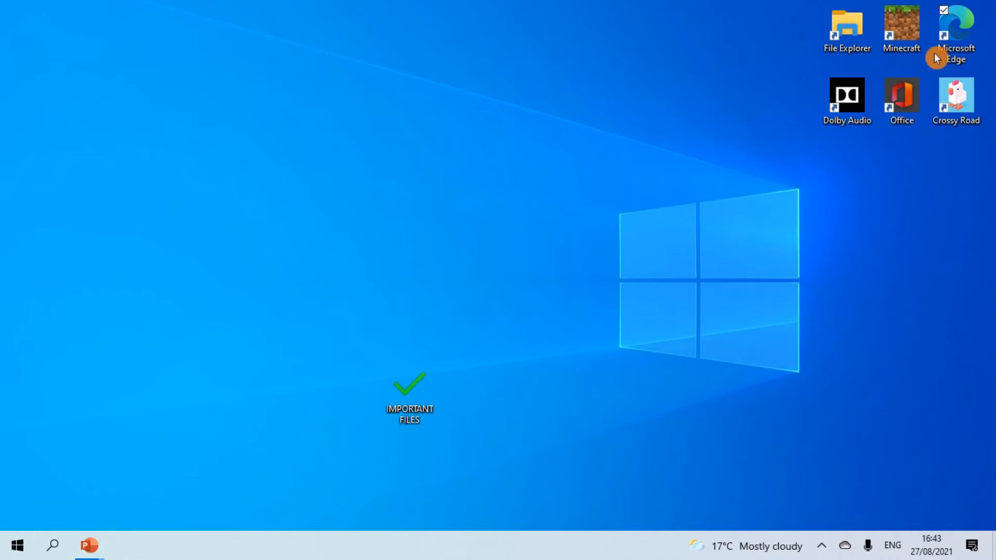
# Switch to Microsoft Edge, search the web for "Mountains wallpaper pc" and show the image results
pyautogui.doubleClick(977, 45)
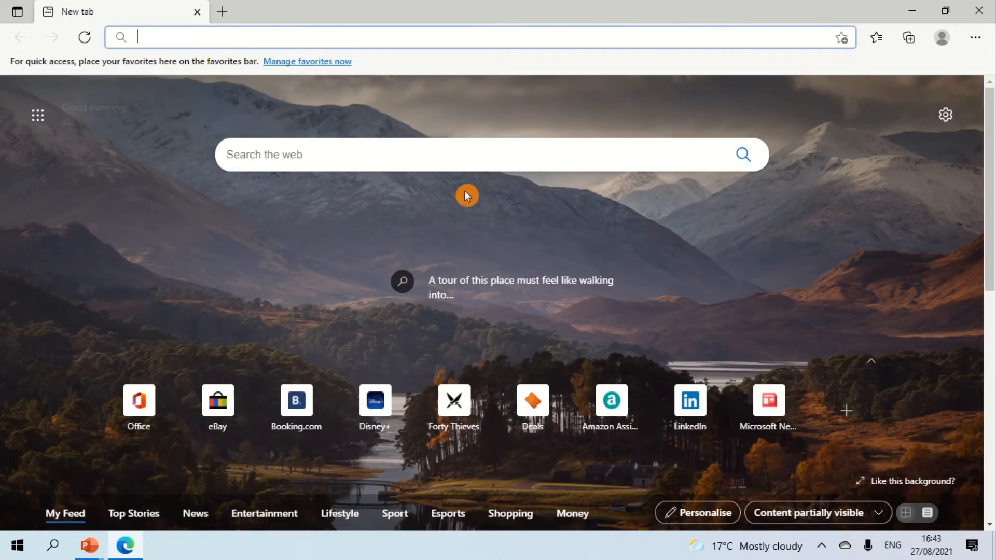
pyautogui.click(434, 156)
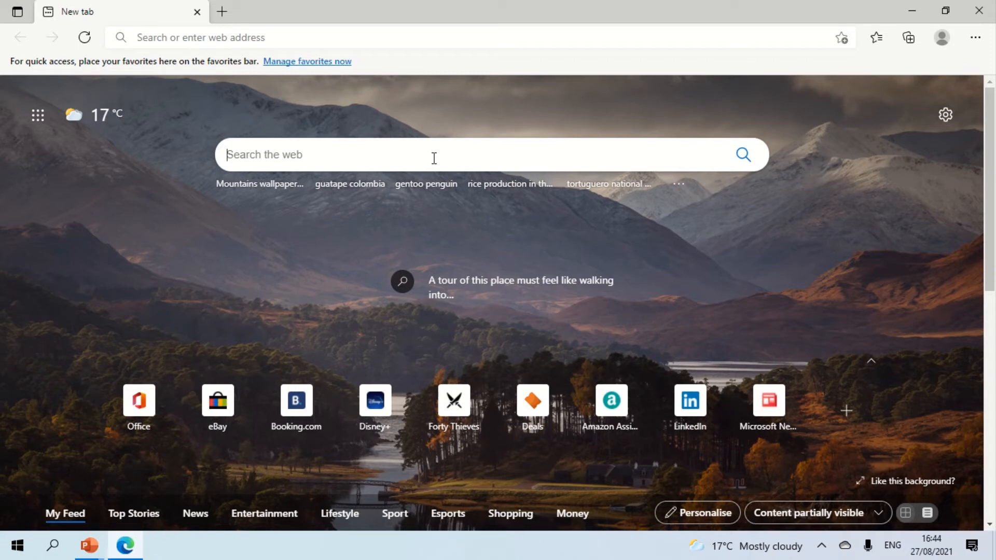
pyautogui.write('Mountains ')
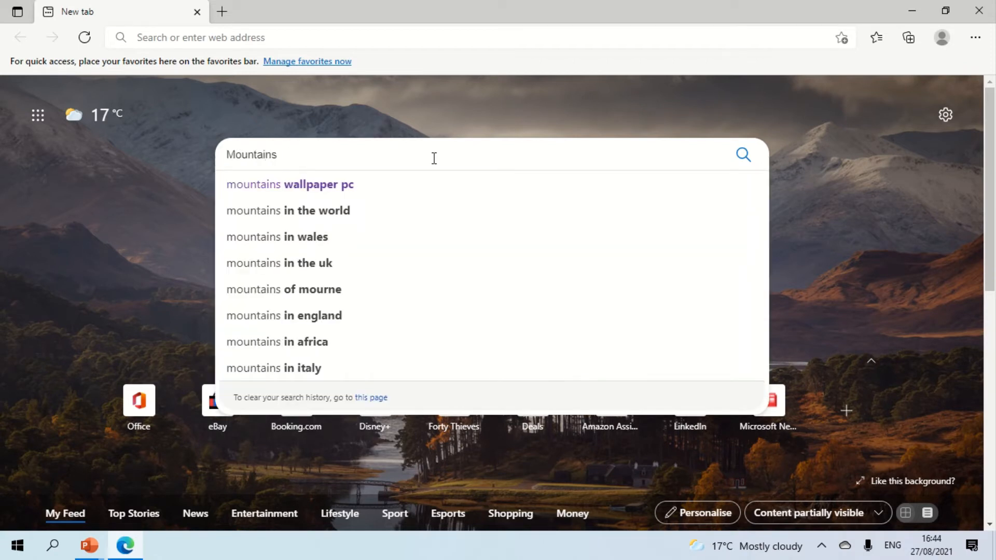
pyautogui.write('wallpape')
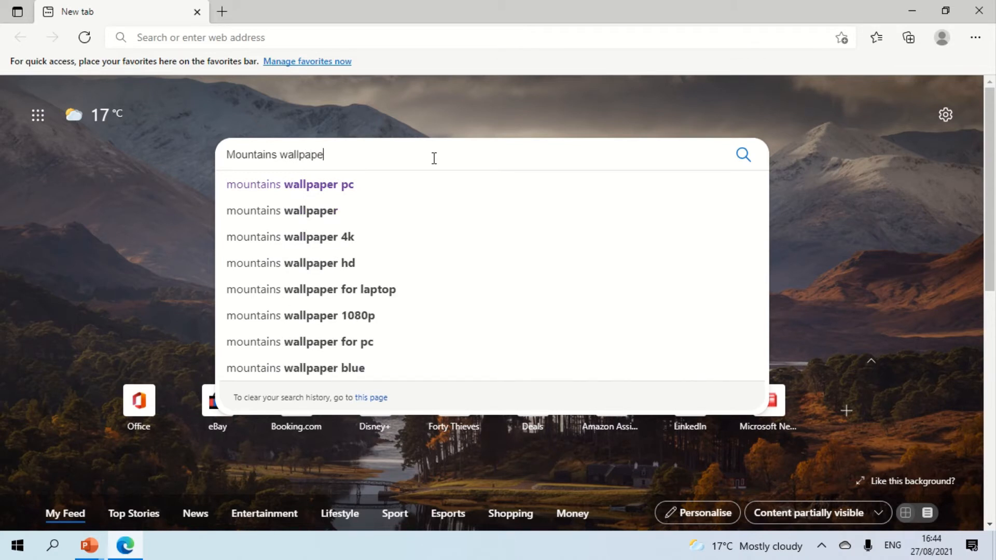
pyautogui.write('r pc')
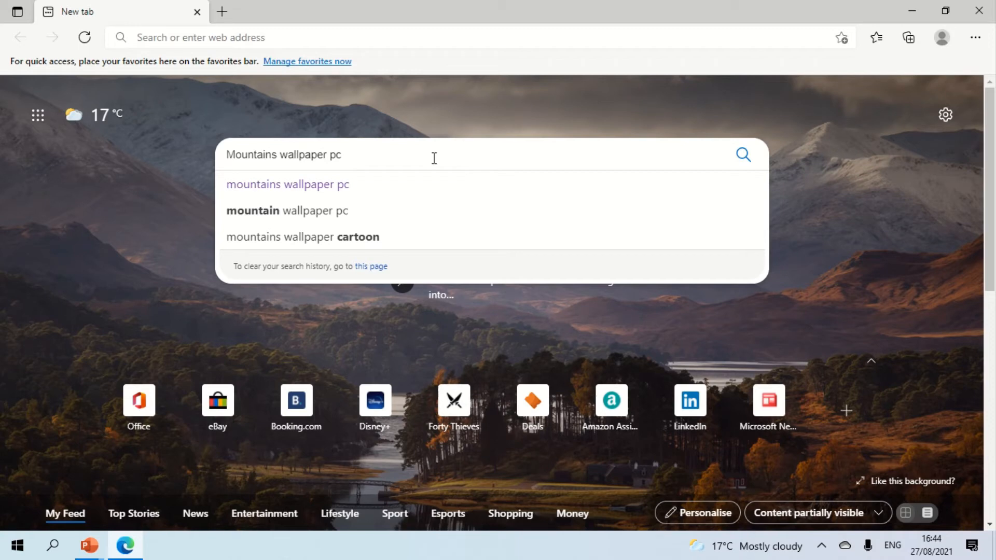
pyautogui.press('Return')
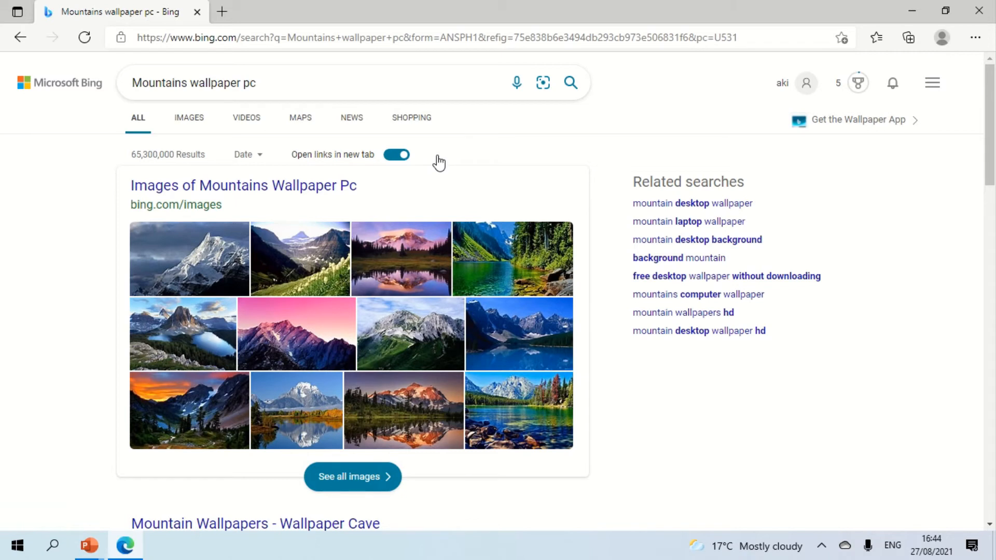
pyautogui.click(209, 137)
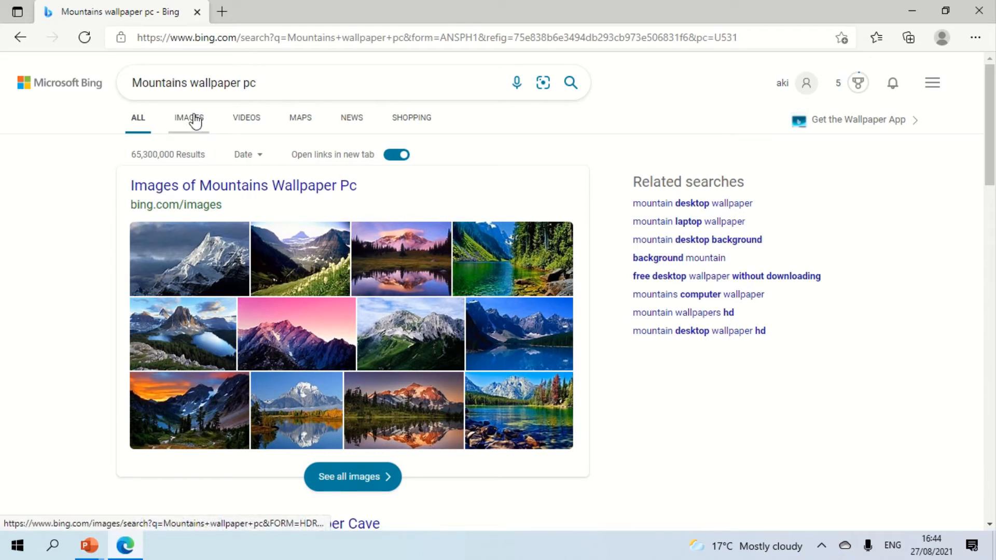
pyautogui.click(197, 122)
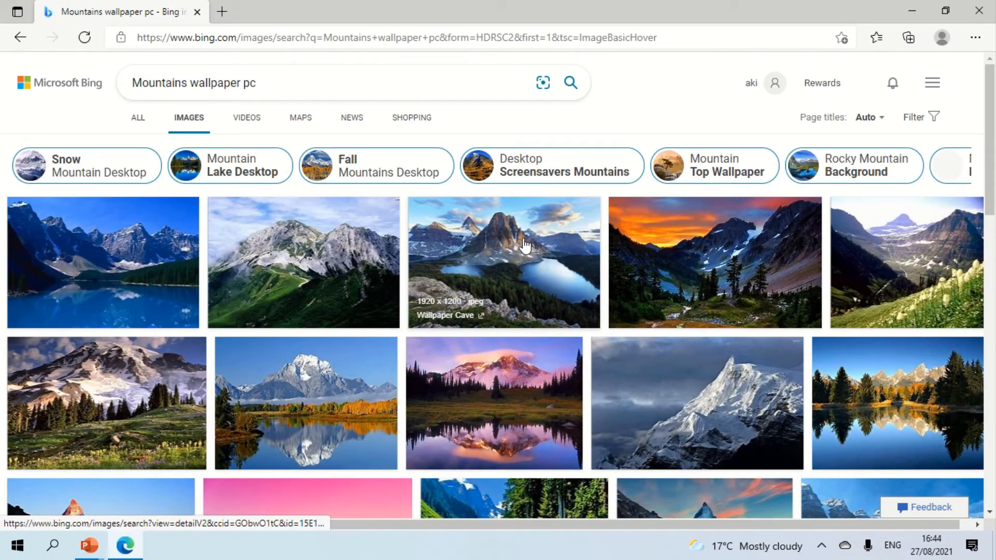
# Browse the mountain wallpaper images, preview the purple mountain with the pink sky and return to the results
pyautogui.scroll(-3, 487, 305)
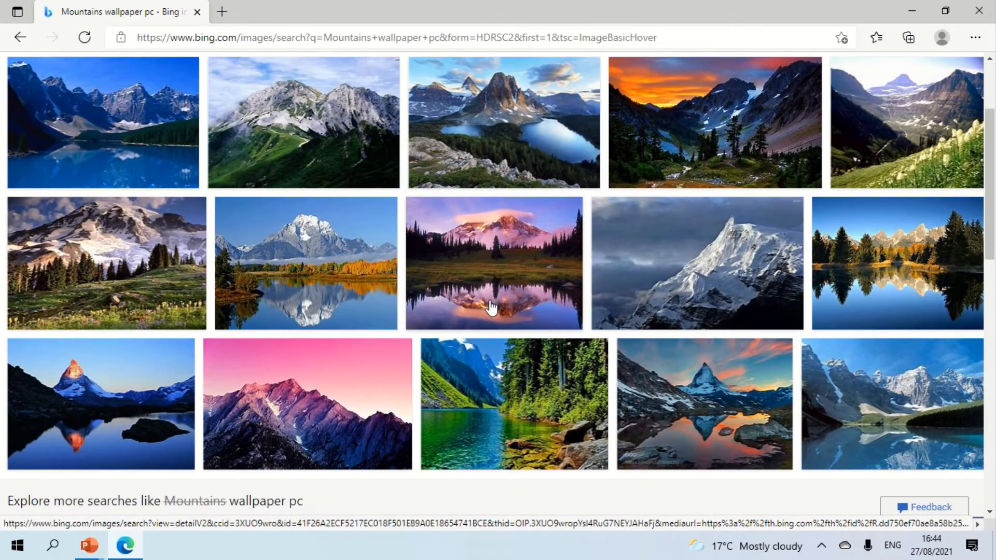
pyautogui.scroll(-1, 491, 307)
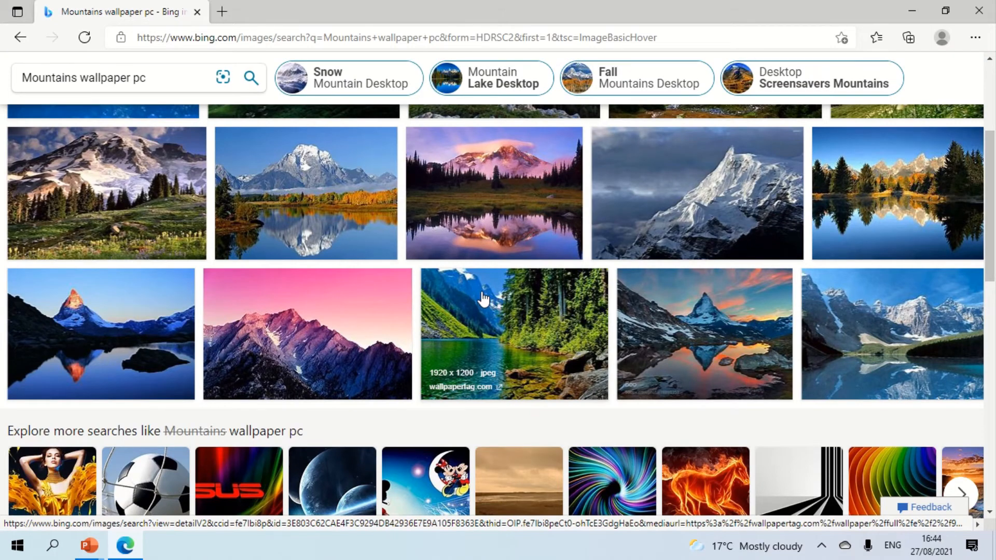
pyautogui.scroll(2, 483, 300)
pyautogui.scroll(-1, 482, 299)
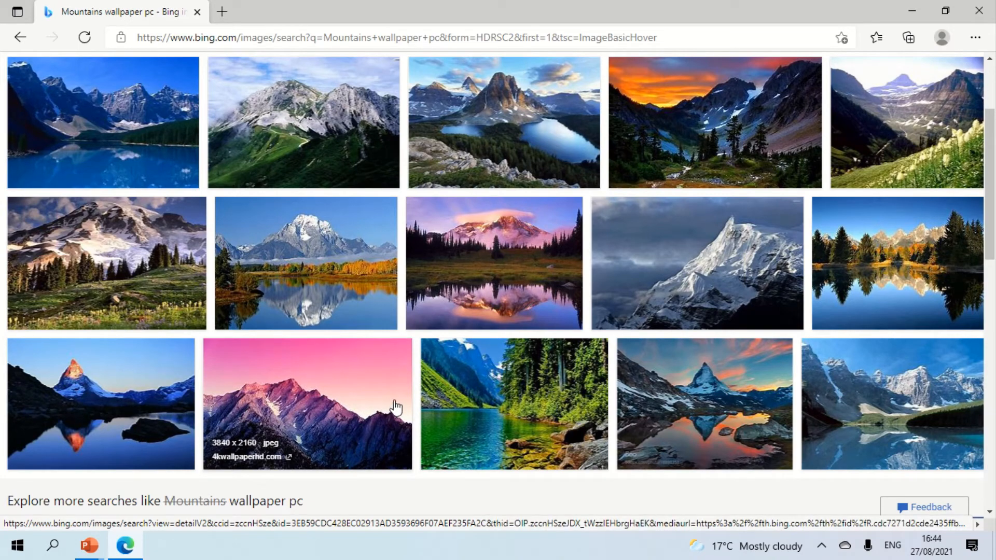
pyautogui.click(352, 386)
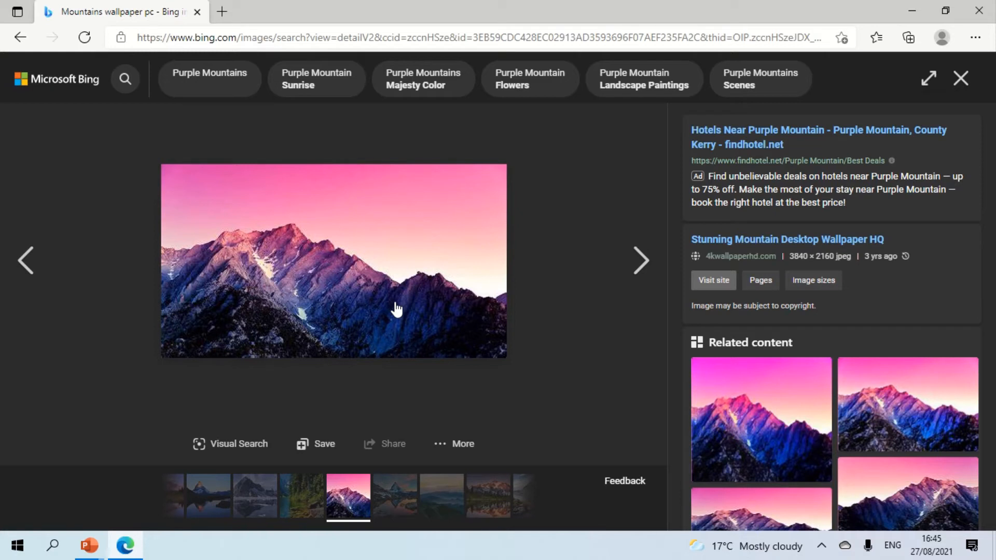
pyautogui.click(23, 46)
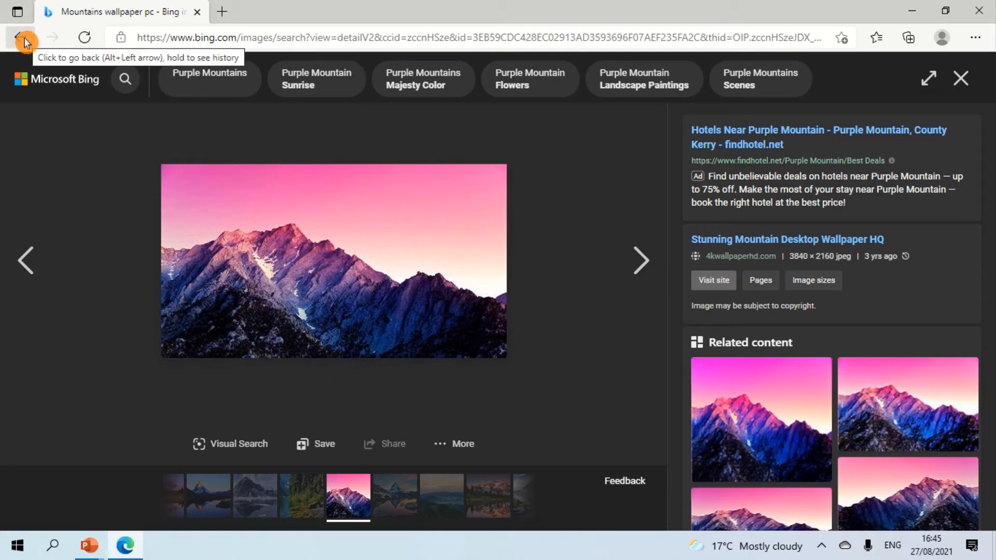
pyautogui.click(23, 38)
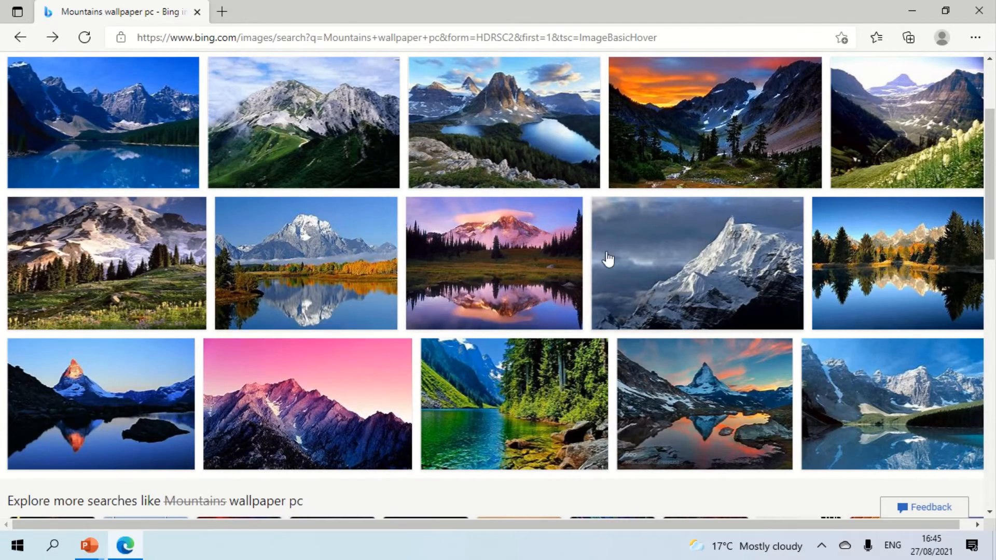
# Save the winter night mountain picture with the glowing lake to Downloads as Wallpaper and close the browser
pyautogui.scroll(-5, 596, 264)
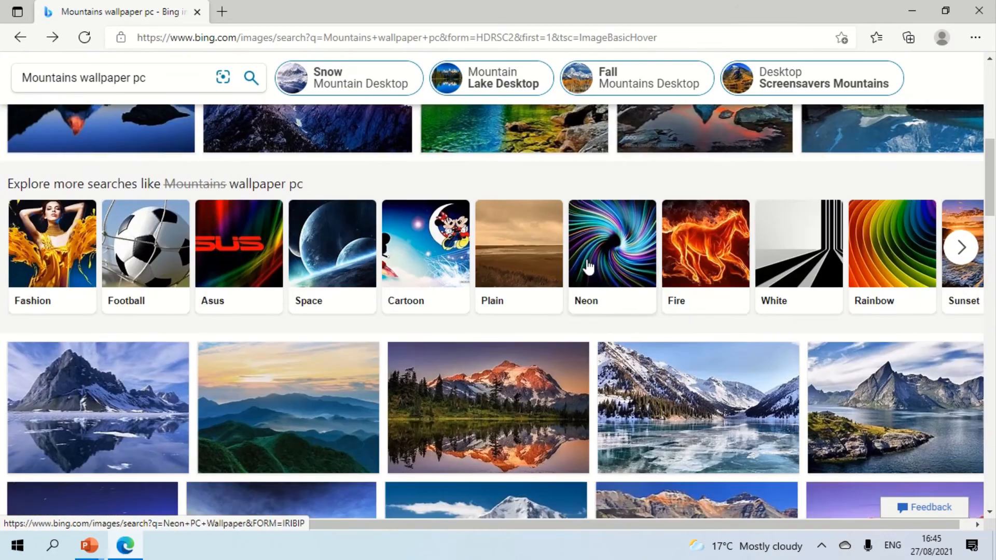
pyautogui.scroll(-4, 587, 267)
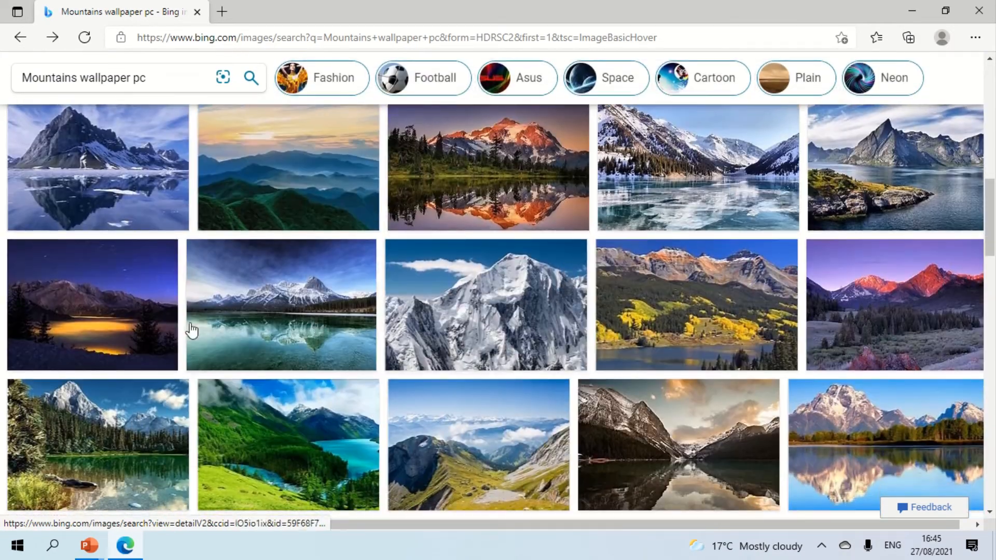
pyautogui.click(106, 322)
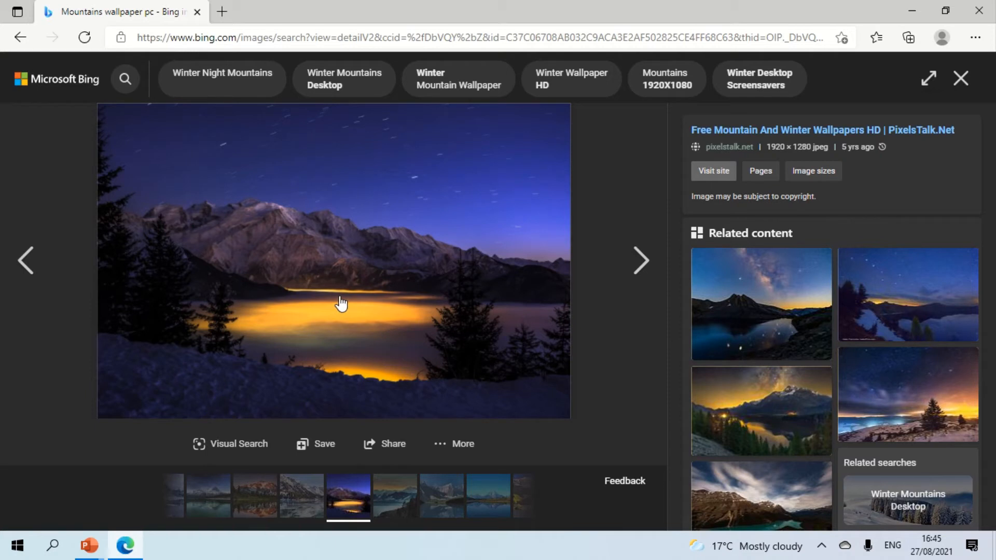
pyautogui.rightClick(364, 241)
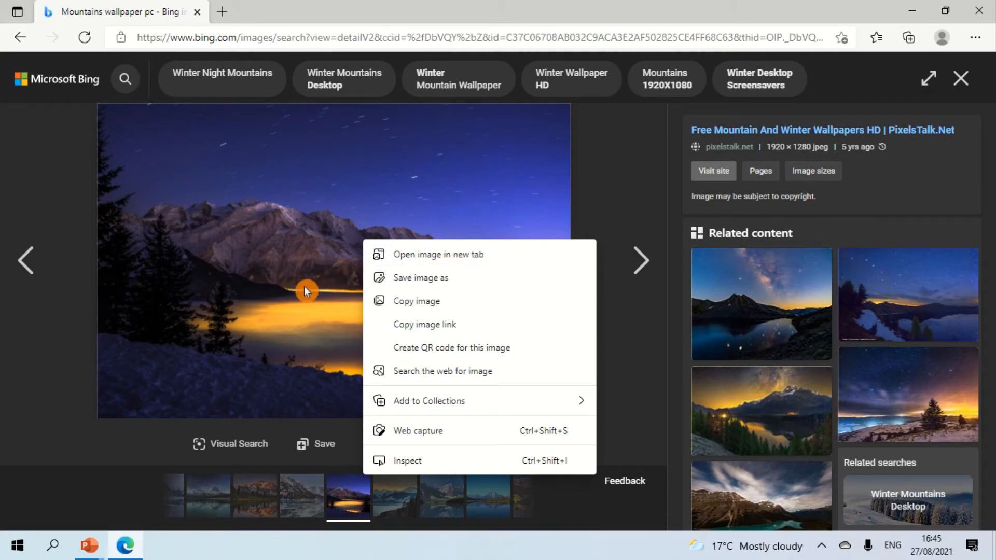
pyautogui.click(486, 280)
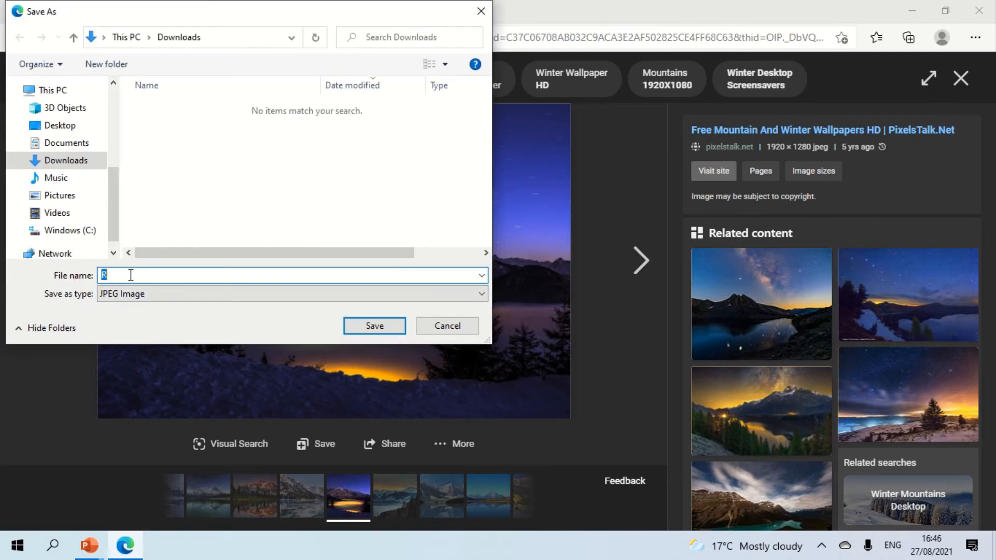
pyautogui.press('BackSpace')
pyautogui.write('Wallpaper')
pyautogui.press('Return')
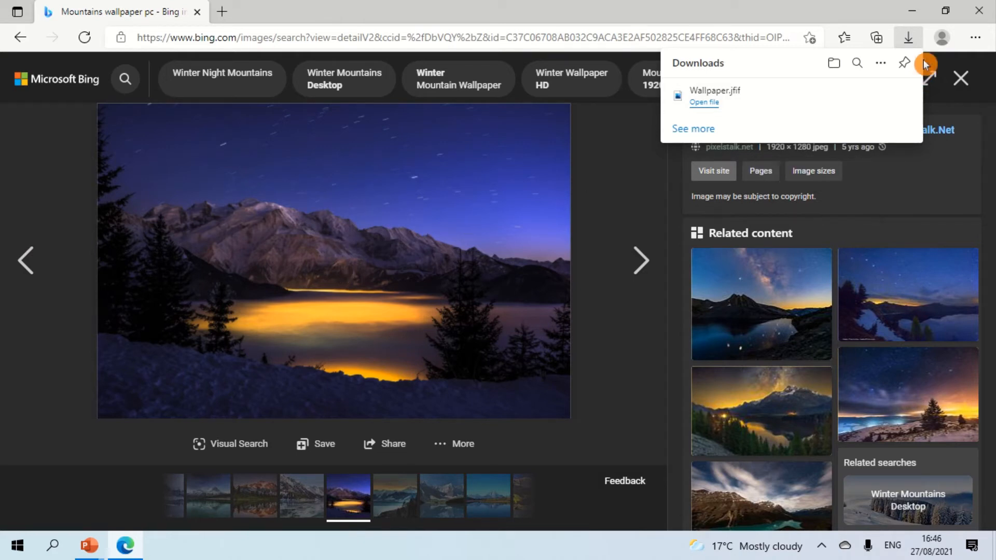
pyautogui.click(982, 21)
pyautogui.click(981, 21)
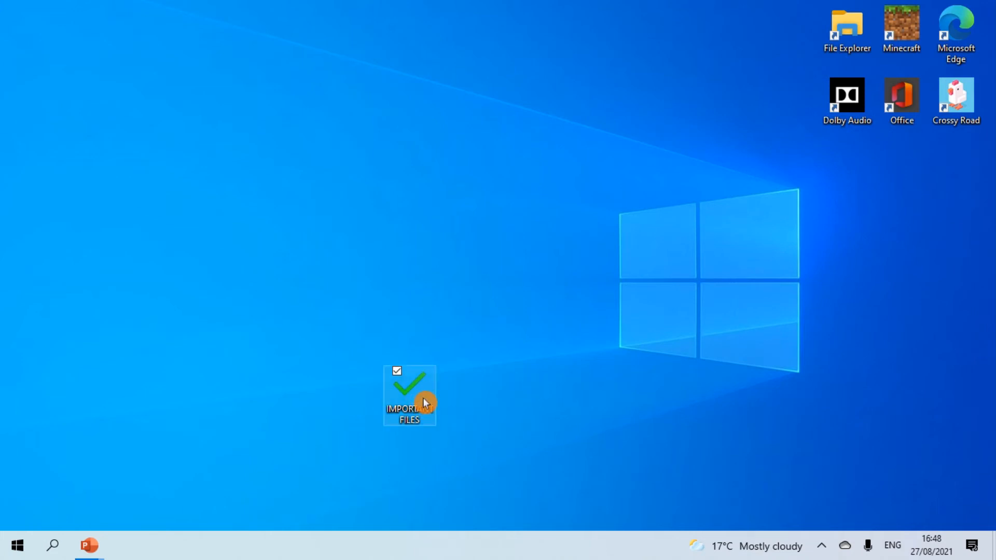
# Move the IMPORTANT FILES folder into the top row of desktop icons, directly beside File Explorer
pyautogui.moveTo(417, 397)
pyautogui.mouseDown()
pyautogui.moveTo(440, 367)
pyautogui.moveTo(389, 407)
pyautogui.moveTo(428, 415)
pyautogui.moveTo(426, 434)
pyautogui.moveTo(419, 404)
pyautogui.mouseUp()
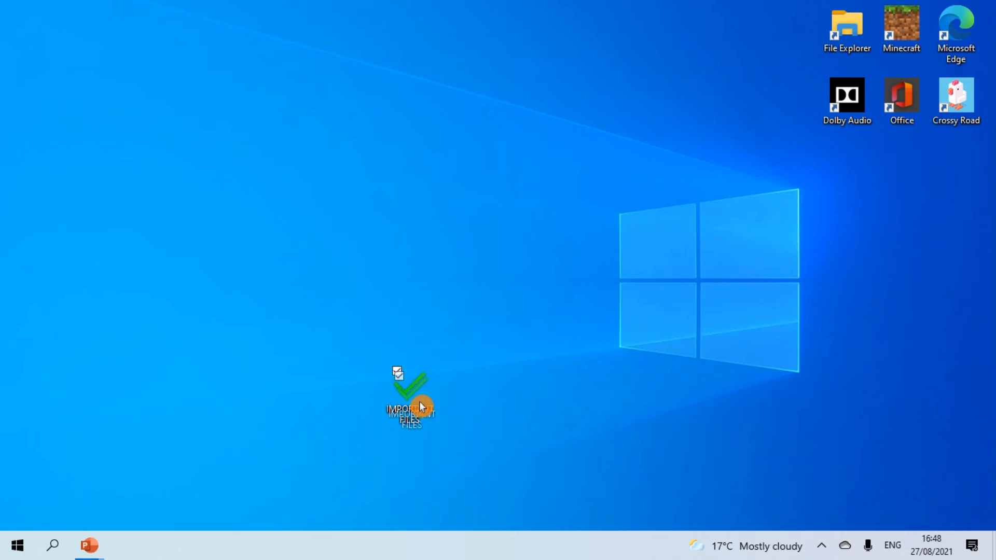
pyautogui.moveTo(448, 358); pyautogui.dragTo(802, 36)
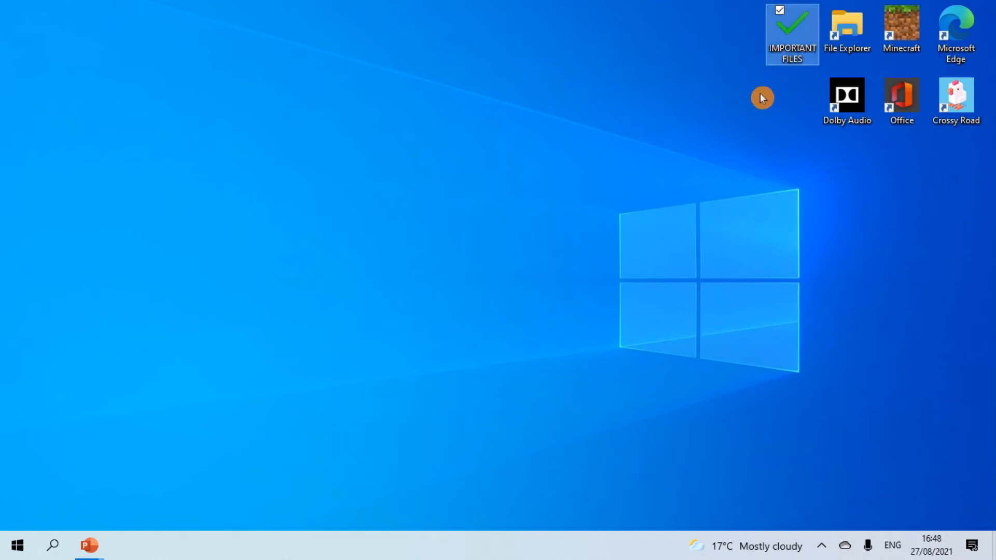
pyautogui.click(682, 247)
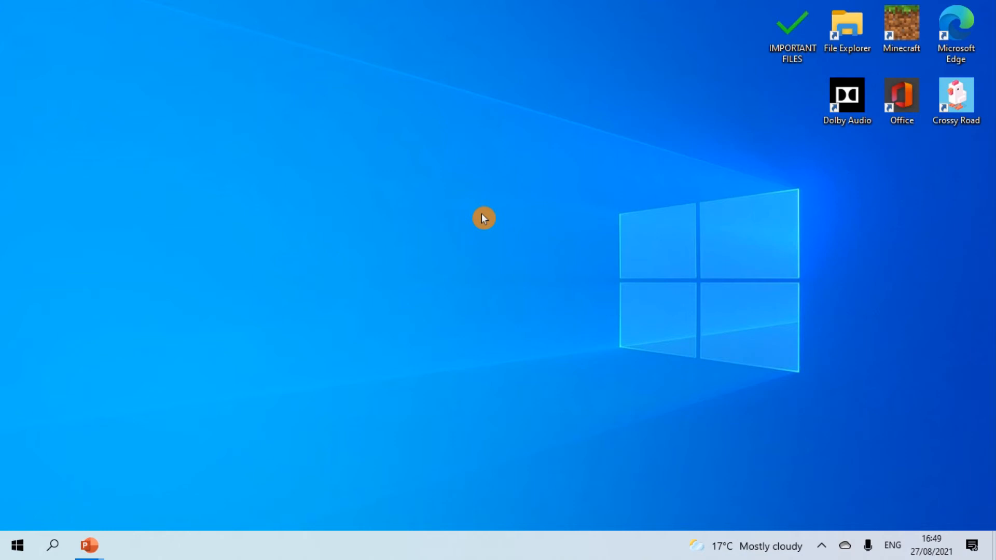
# Set the Wallpaper picture from Downloads as the desktop background and close the personalization settings
pyautogui.rightClick(364, 253)
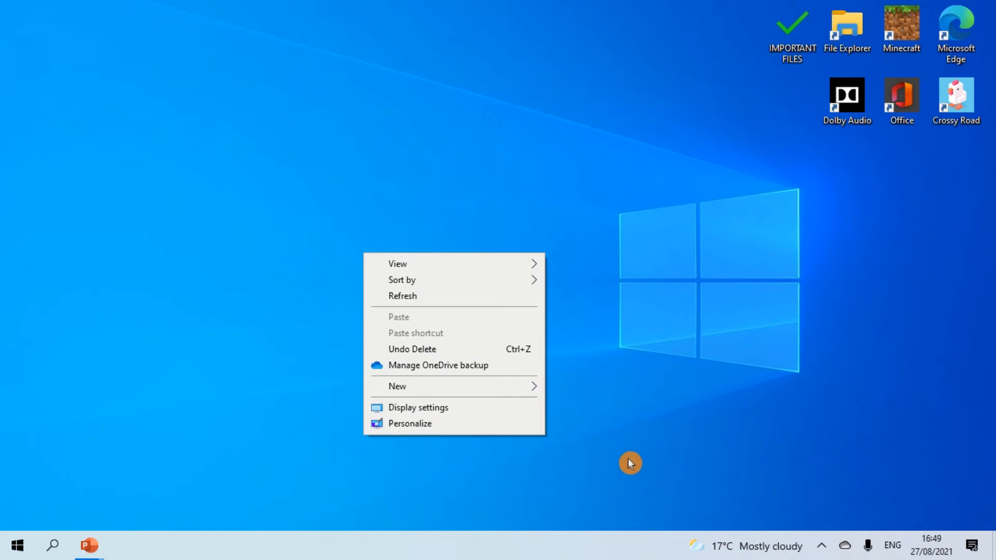
pyautogui.moveTo(527, 385)
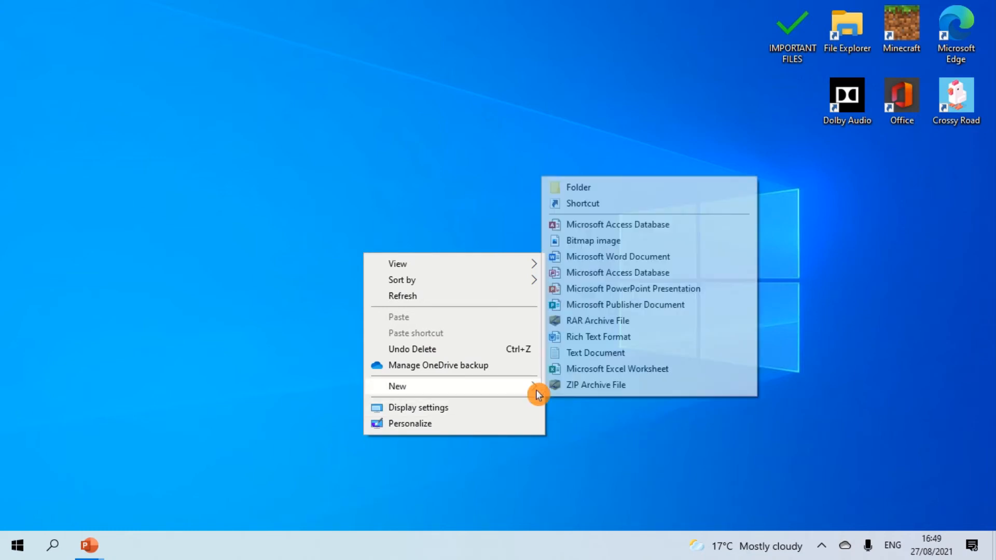
pyautogui.click(443, 427)
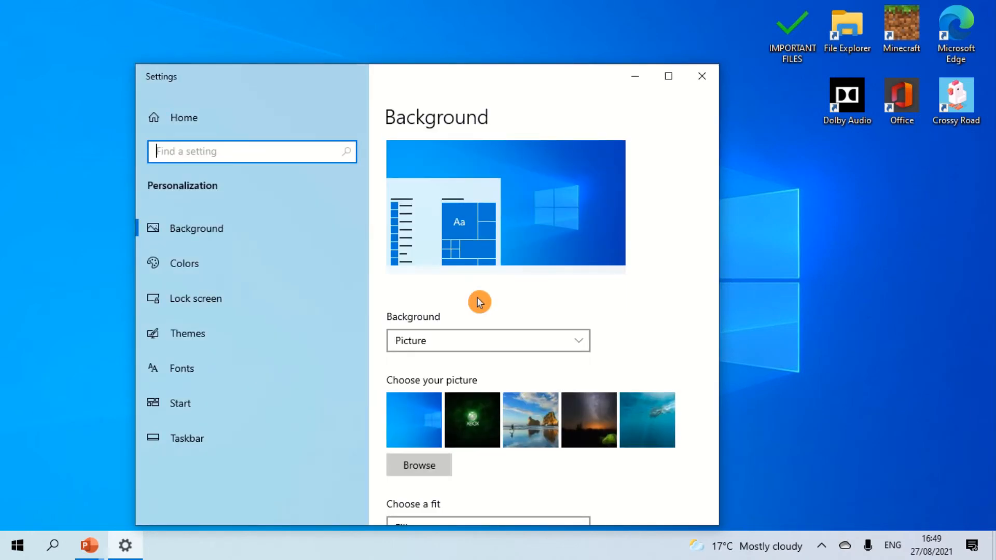
pyautogui.scroll(-2, 485, 299)
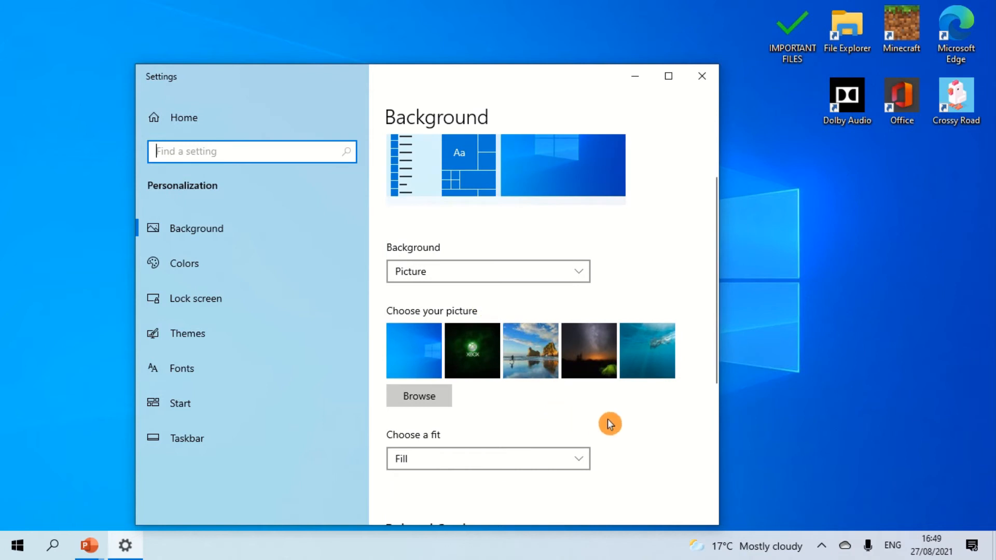
pyautogui.click(419, 400)
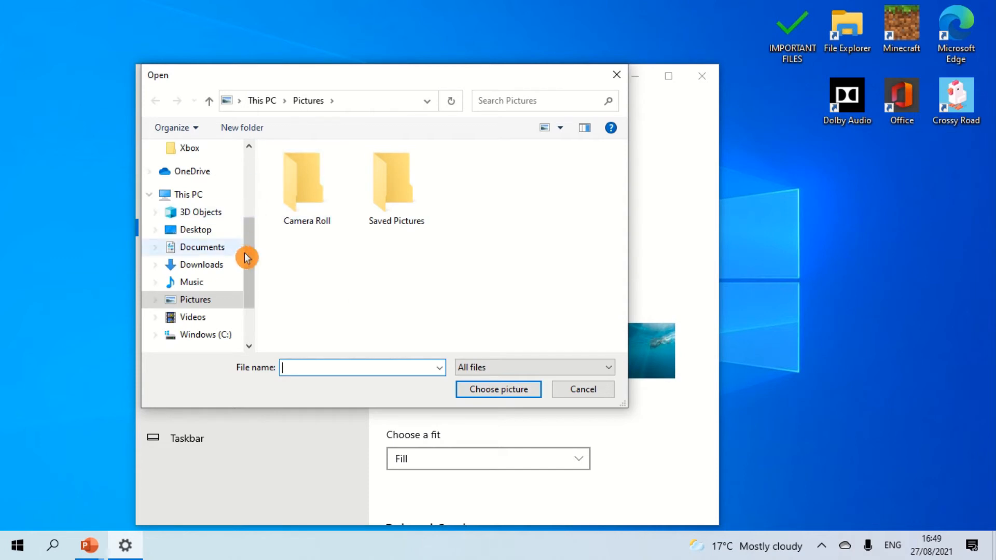
pyautogui.click(206, 266)
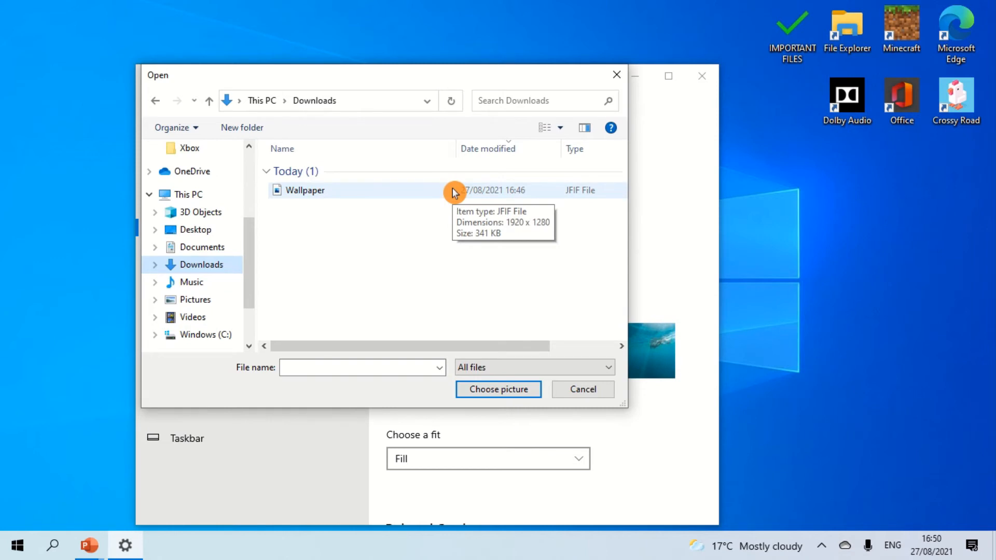
pyautogui.doubleClick(405, 189)
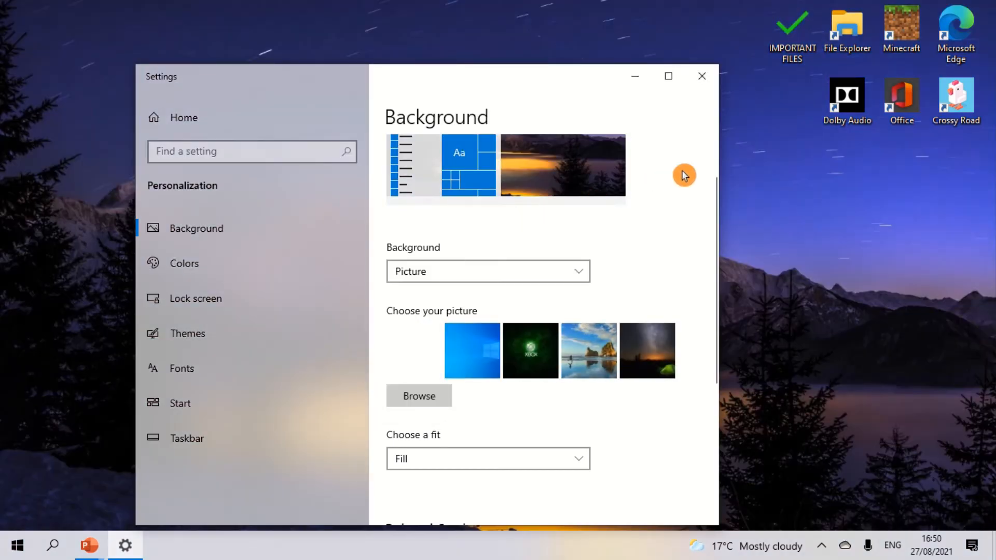
pyautogui.click(702, 80)
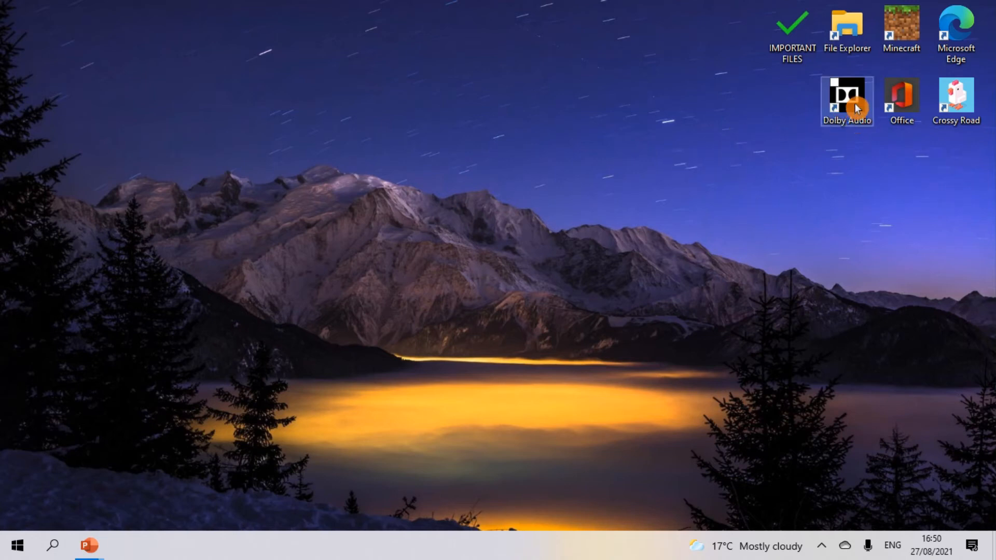
# Try out different positions across the desktop for the Dolby Audio, Office and Crossy Road icons
pyautogui.moveTo(845, 100); pyautogui.dragTo(751, 51)
pyautogui.moveTo(900, 108); pyautogui.dragTo(677, 52)
pyautogui.moveTo(957, 99); pyautogui.dragTo(50, 50)
pyautogui.moveTo(661, 42); pyautogui.dragTo(16, 109)
pyautogui.moveTo(739, 42); pyautogui.dragTo(71, 434)
pyautogui.moveTo(49, 125); pyautogui.dragTo(241, 473)
pyautogui.moveTo(35, 33); pyautogui.dragTo(423, 451)
# Line up Crossy Road, Office and Dolby Audio in the top icon row, extending outward from IMPORTANT FILES
pyautogui.moveTo(778, 45)
pyautogui.mouseDown()
pyautogui.moveTo(671, 391)
pyautogui.moveTo(545, 460)
pyautogui.moveTo(678, 69)
pyautogui.moveTo(793, 36)
pyautogui.mouseUp()
pyautogui.moveTo(407, 462); pyautogui.dragTo(726, 57)
pyautogui.moveTo(264, 465); pyautogui.dragTo(684, 52)
pyautogui.moveTo(72, 486); pyautogui.dragTo(597, 62)
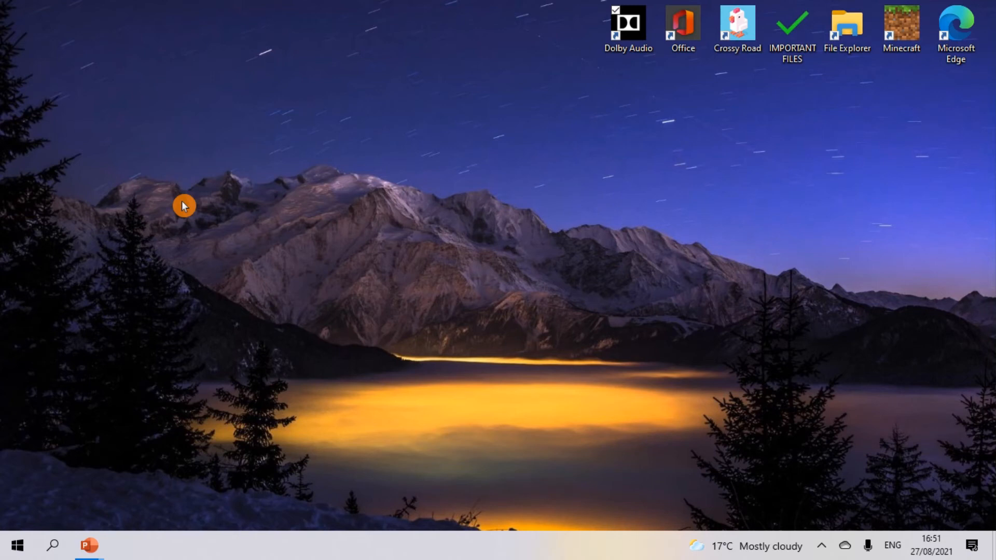
# Turn on small taskbar buttons and automatic taskbar hiding in both desktop and tablet mode, and close the taskbar settings
pyautogui.rightClick(469, 544)
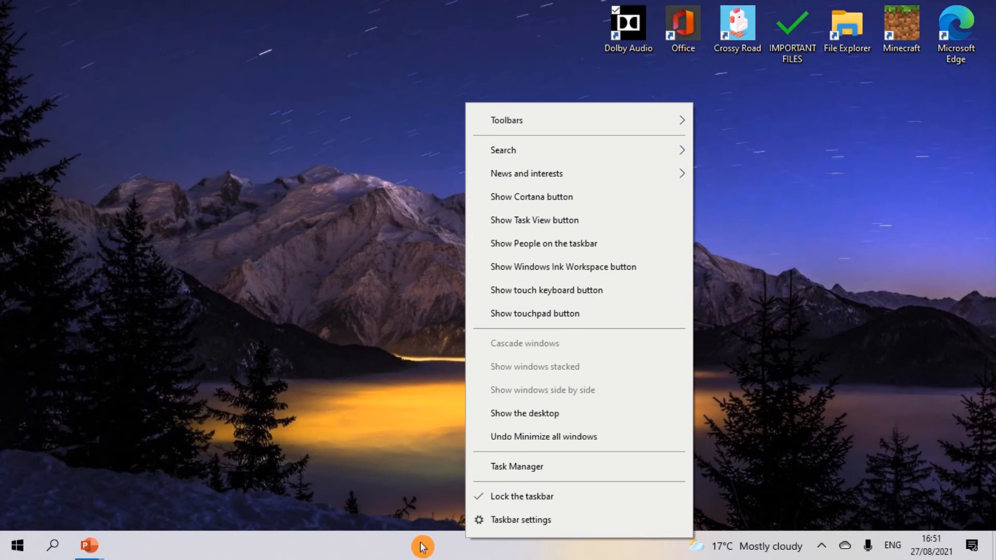
pyautogui.click(504, 521)
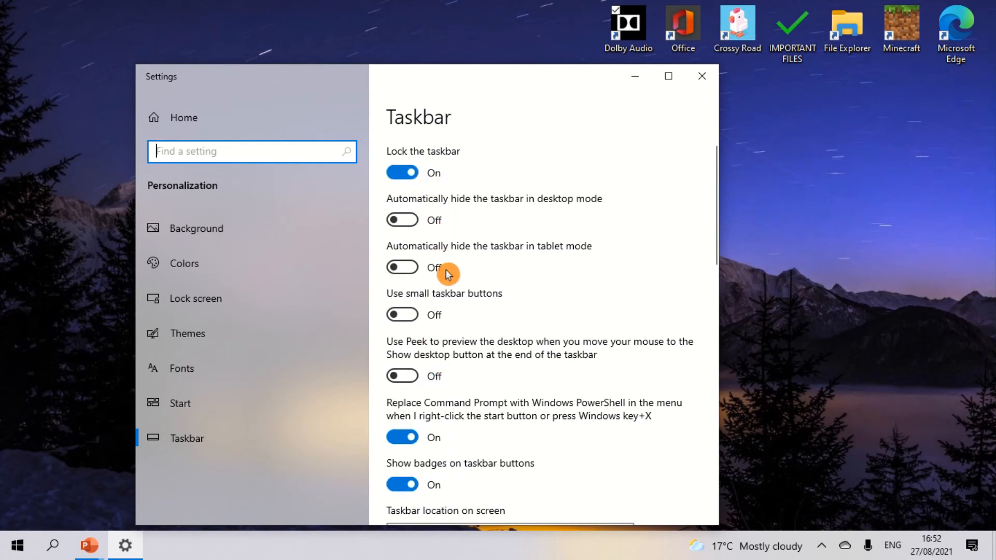
pyautogui.click(497, 302)
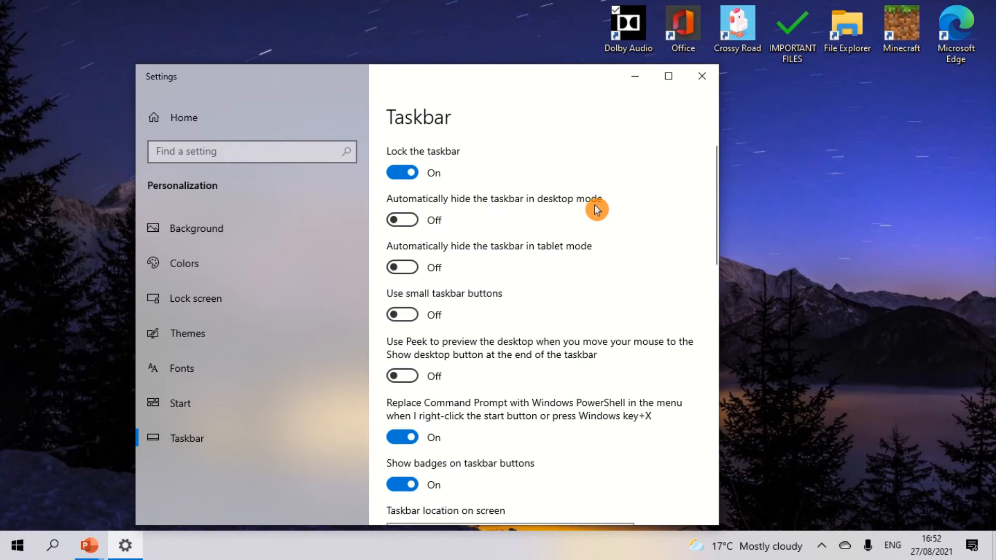
pyautogui.click(398, 316)
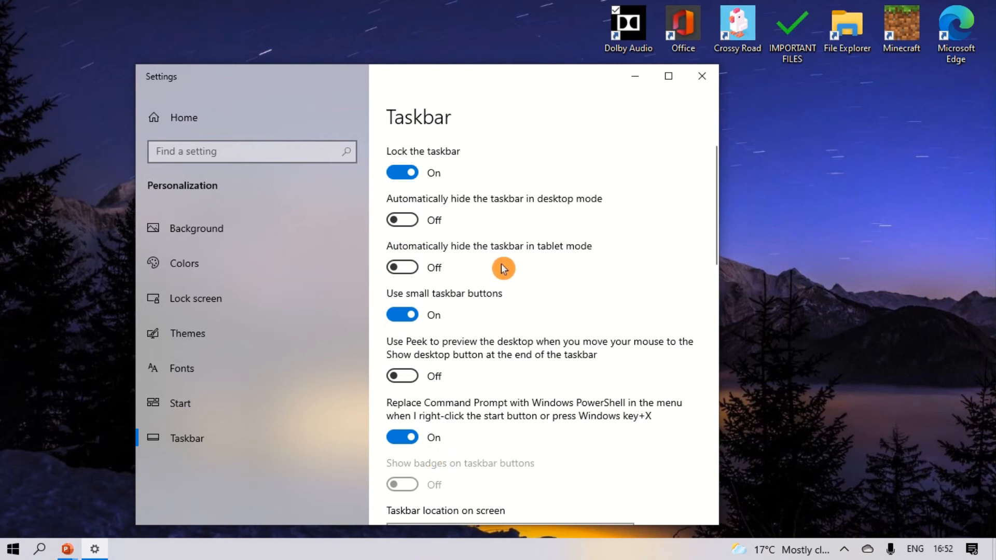
pyautogui.click(412, 223)
pyautogui.click(408, 267)
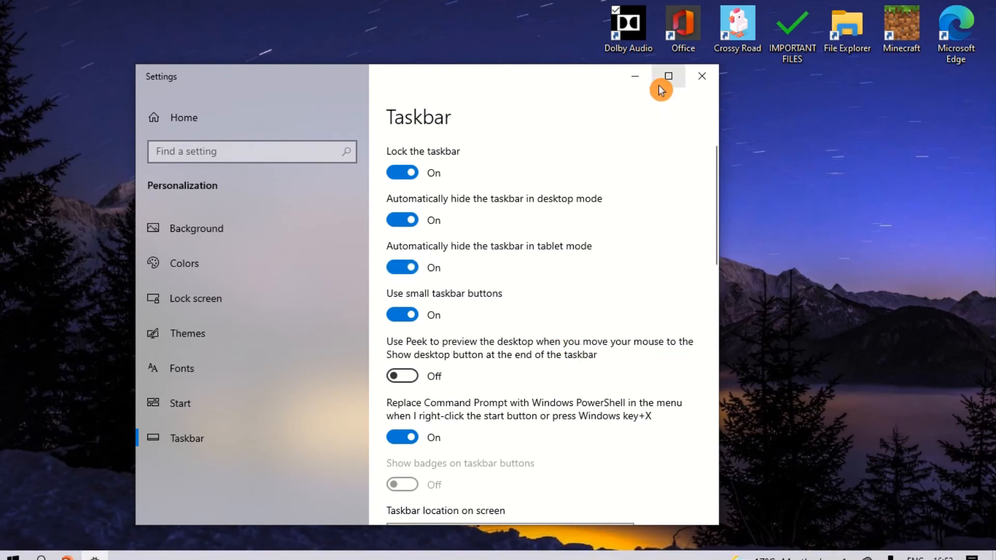
pyautogui.click(701, 81)
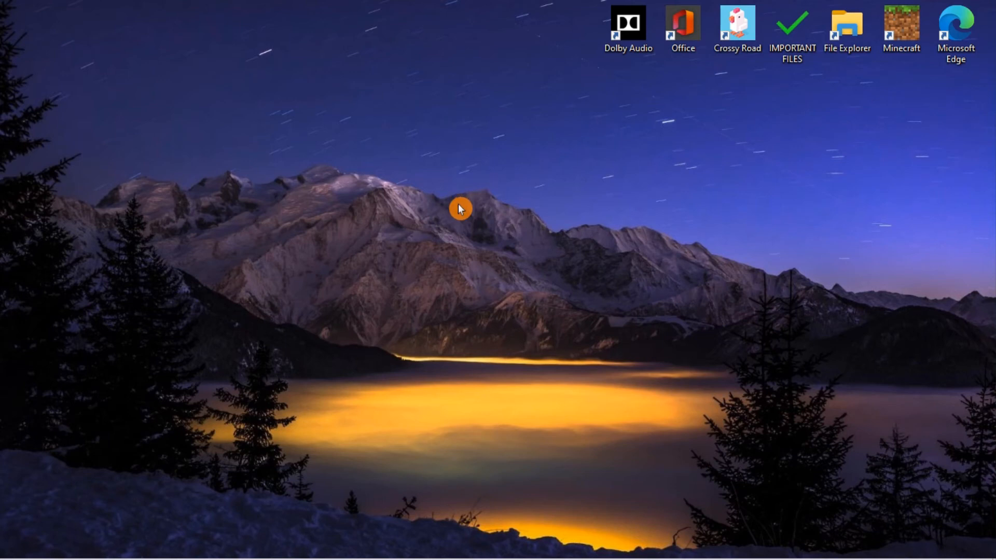
# Reveal the hidden taskbar, search Windows for "microsoft store" and open the Microsoft Store app
pyautogui.moveTo(411, 557)
pyautogui.moveTo(559, 558)
pyautogui.moveTo(378, 558)
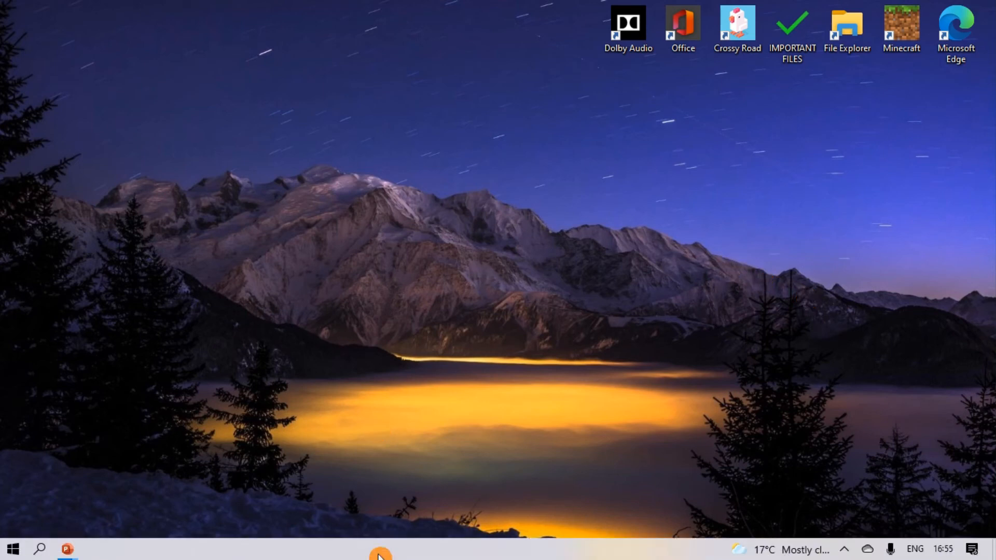
pyautogui.click(18, 553)
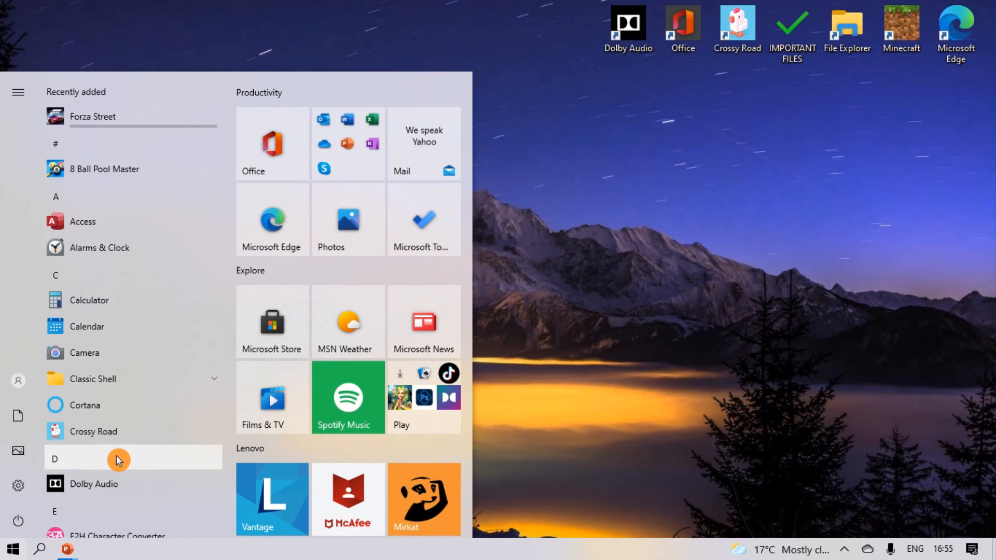
pyautogui.write('microsoft')
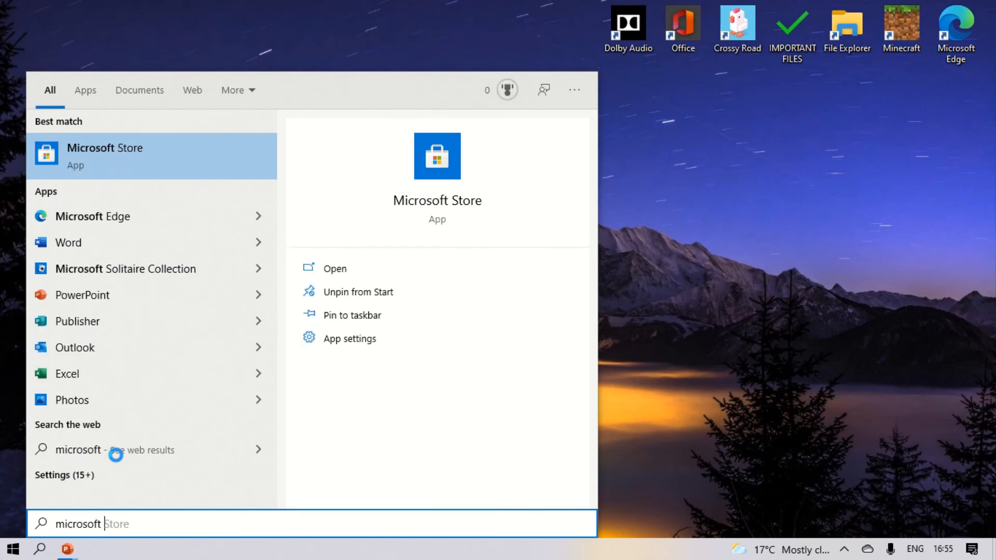
pyautogui.write(' store')
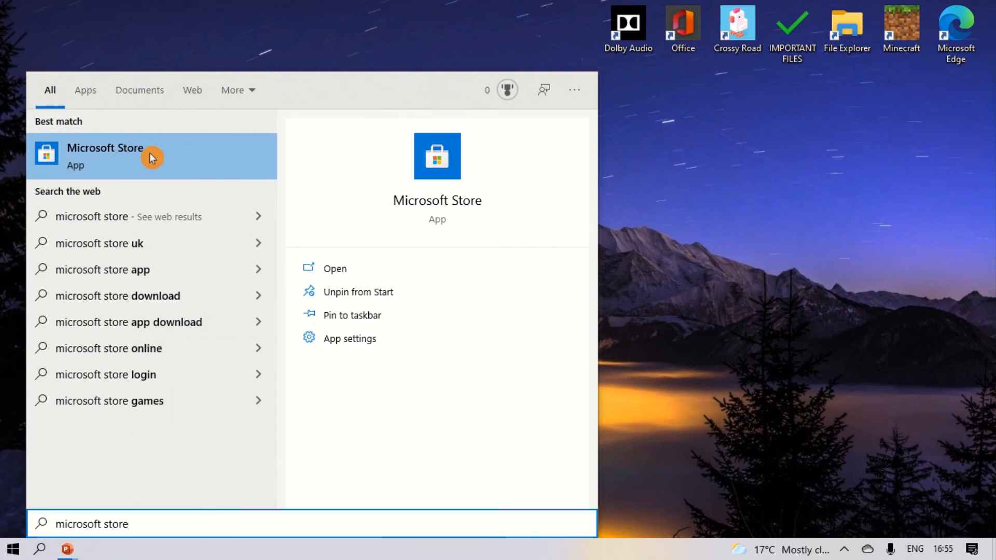
pyautogui.click(189, 159)
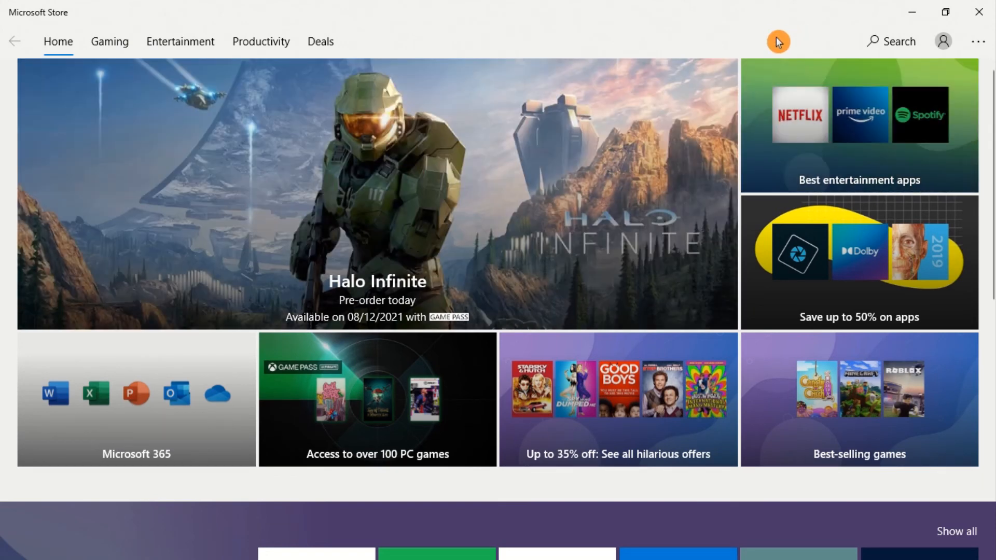
# Search the store for "Widgets" and open the Widget Launcher product page
pyautogui.click(891, 40)
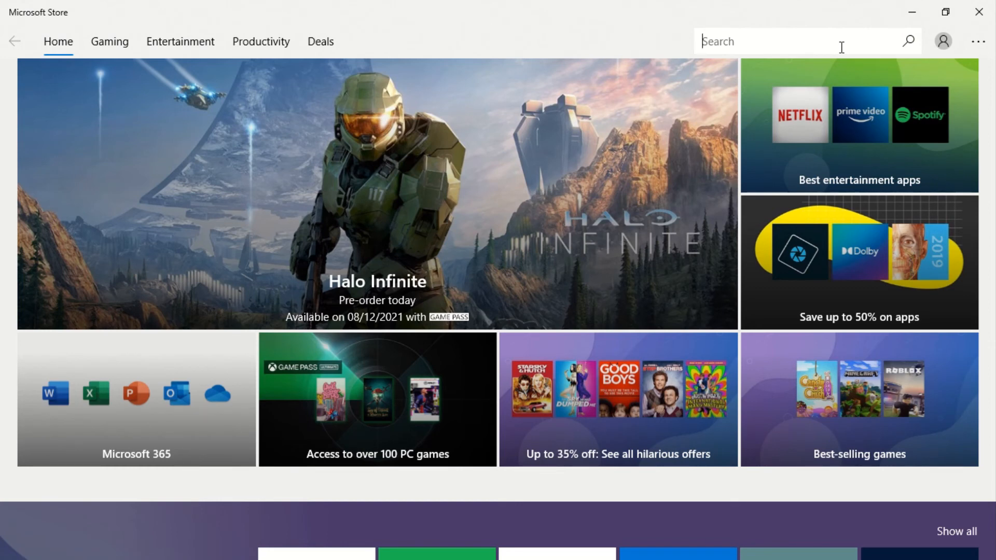
pyautogui.write('Wid')
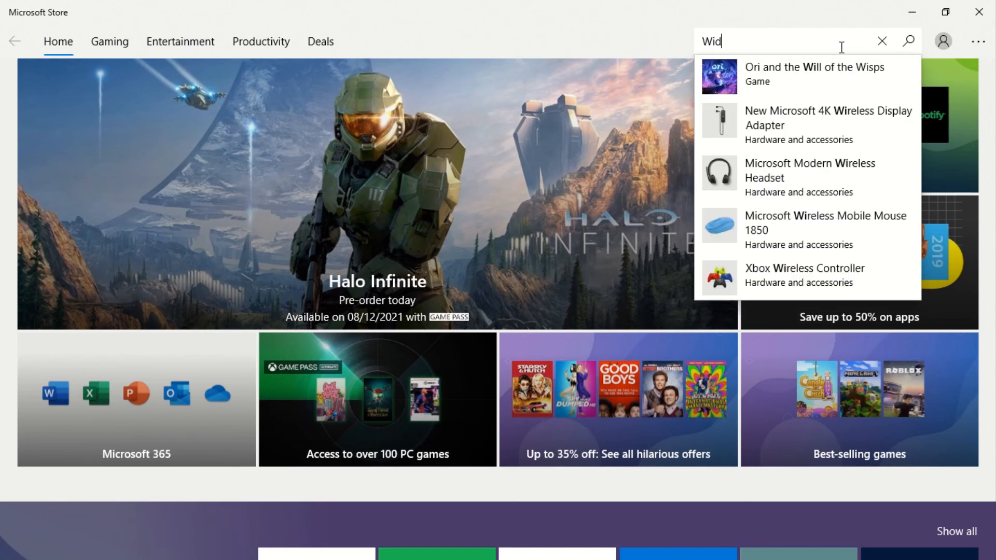
pyautogui.write('gets')
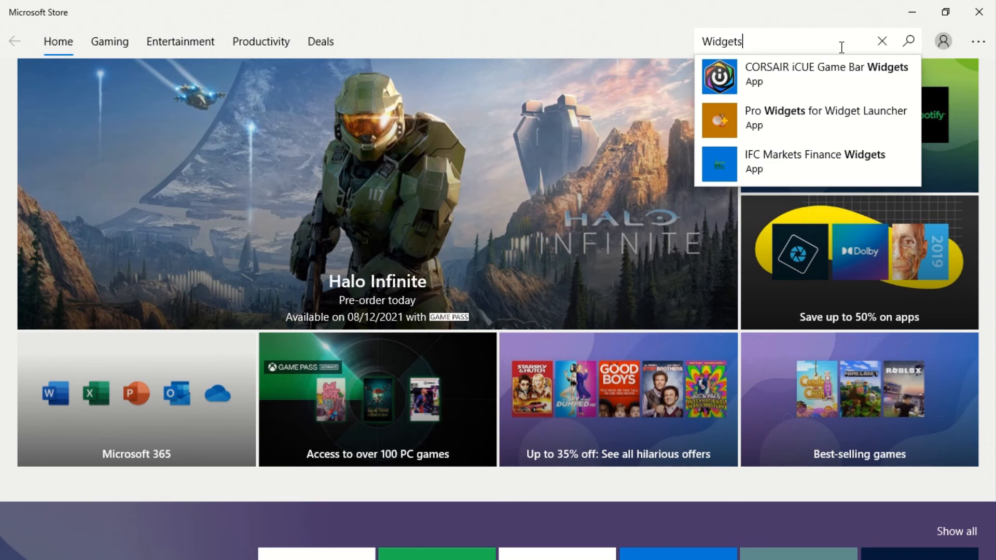
pyautogui.press('Return')
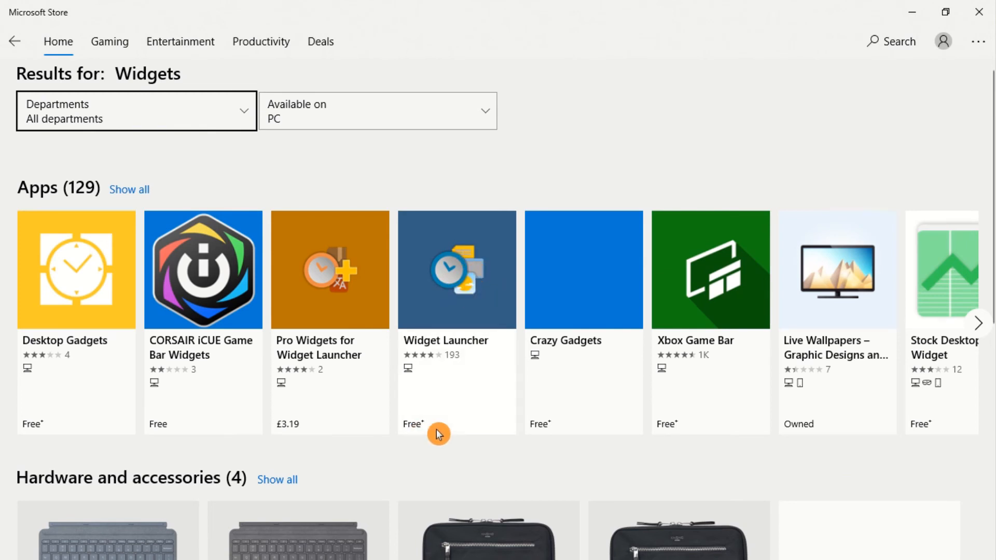
pyautogui.click(461, 374)
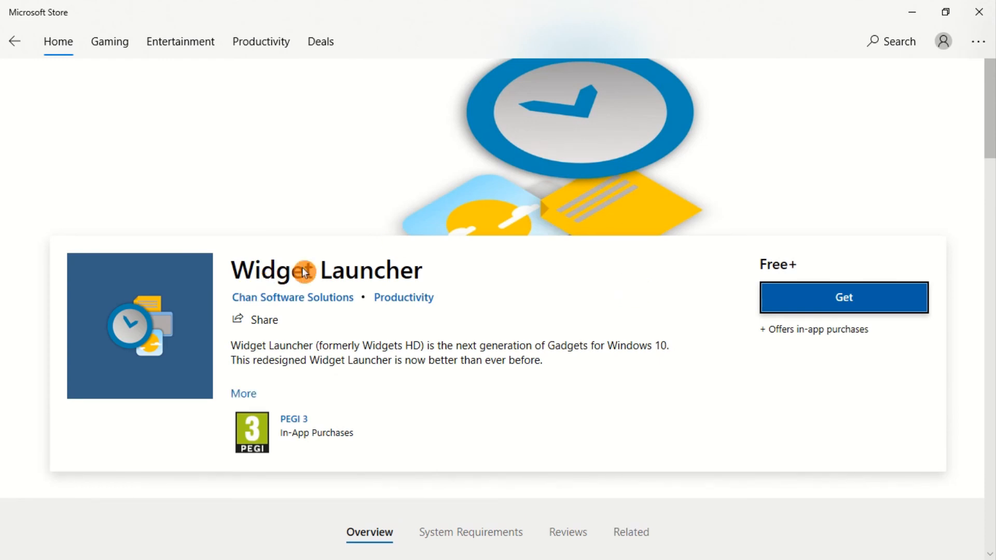
# Get the free Widget Launcher app and install it
pyautogui.click(836, 301)
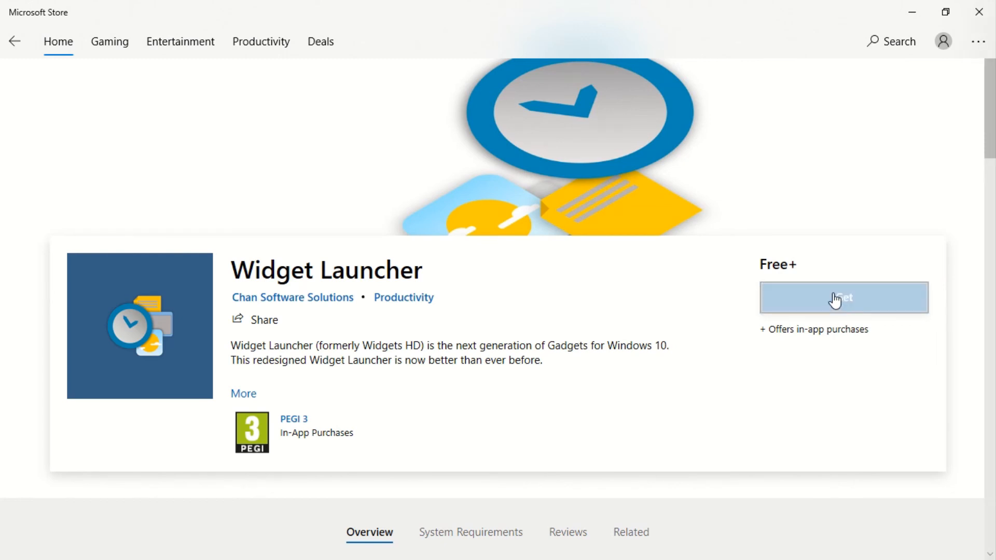
pyautogui.click(803, 338)
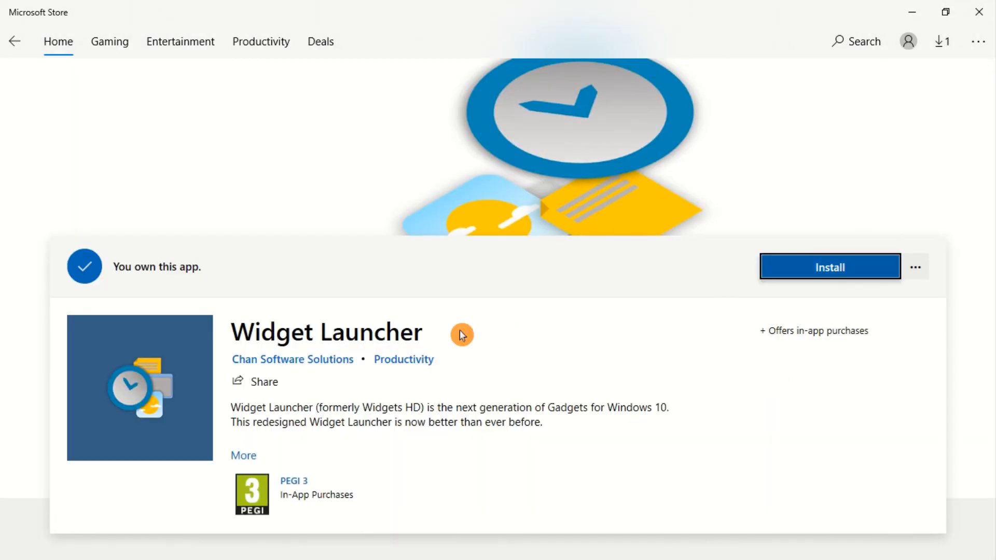
pyautogui.click(822, 274)
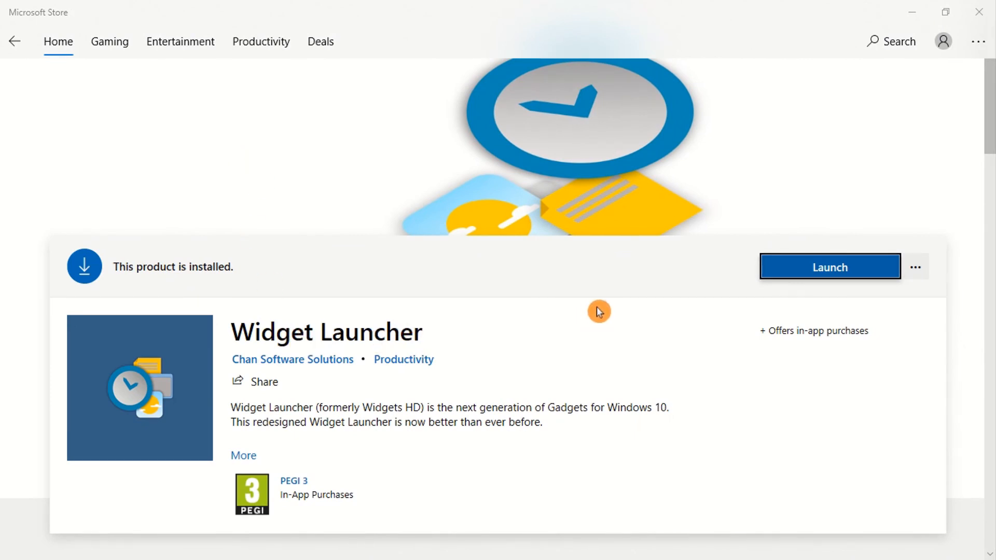
# Launch Widget Launcher and dismiss its What's New notes
pyautogui.click(824, 272)
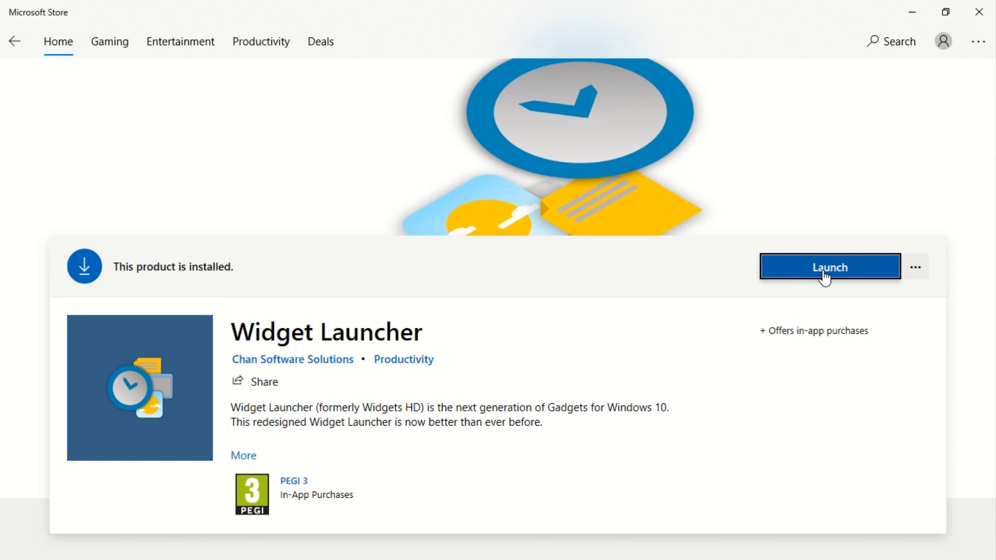
pyautogui.click(825, 278)
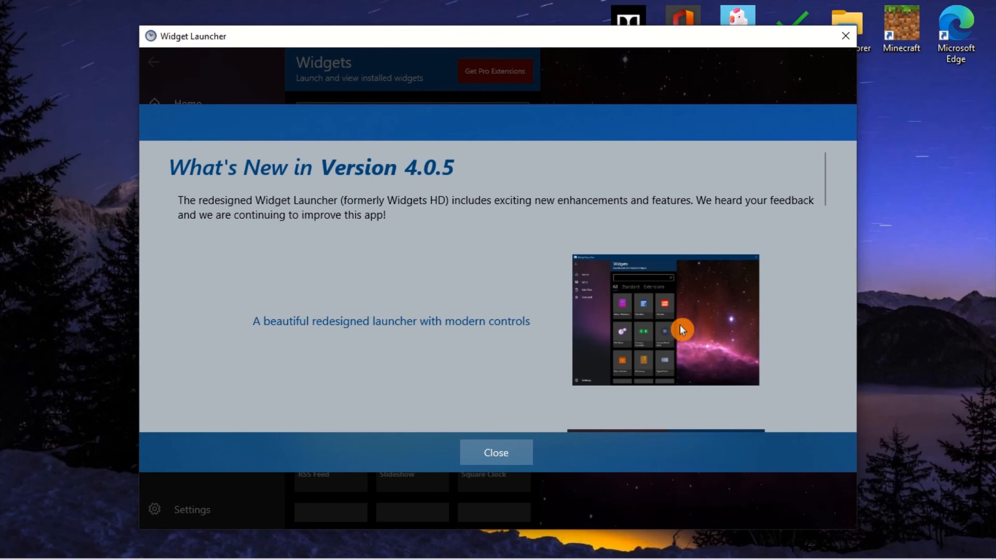
pyautogui.click(512, 451)
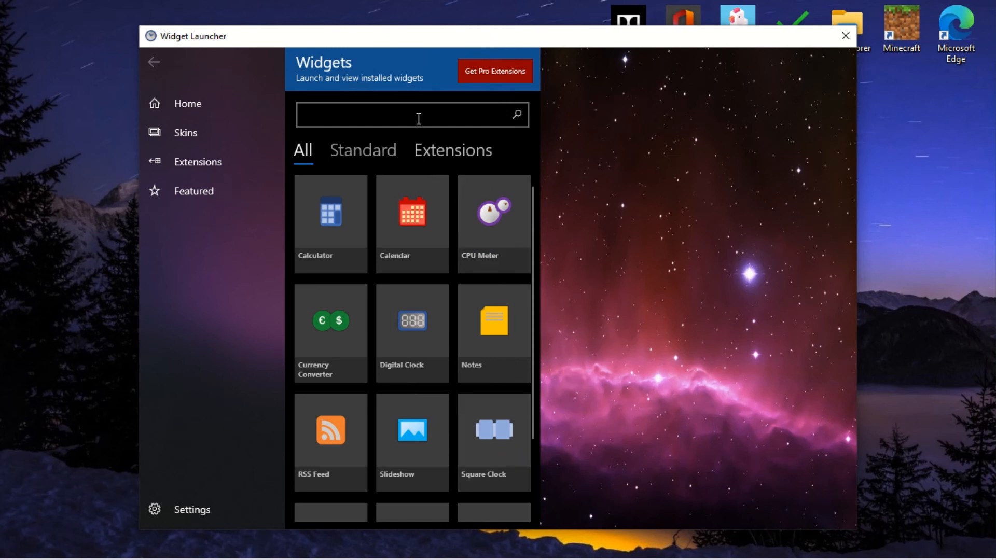
# Launch the Square Clock widget with the Colorful Dark skin onto the desktop and close the Widget Launcher window
pyautogui.scroll(-2, 419, 345)
pyautogui.scroll(2, 430, 423)
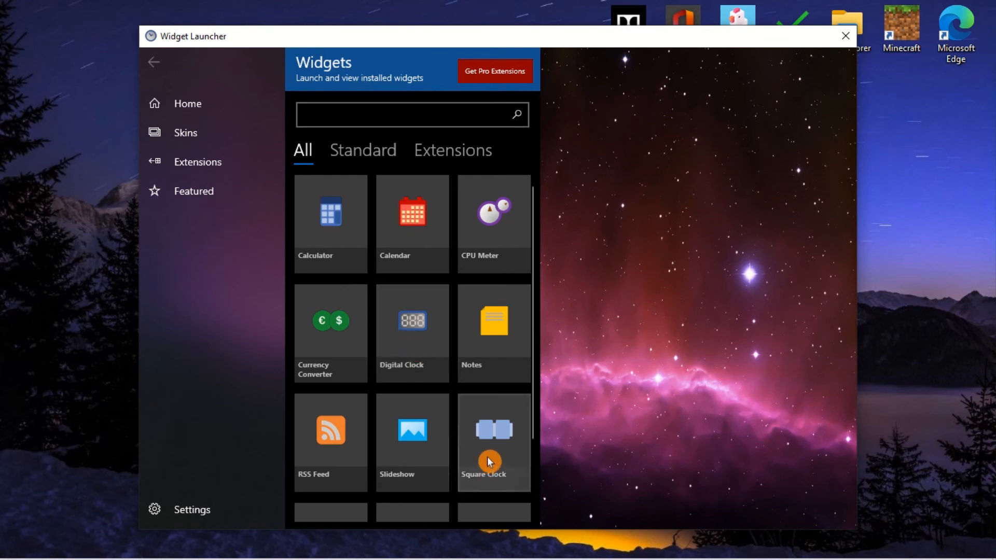
pyautogui.scroll(-2, 487, 457)
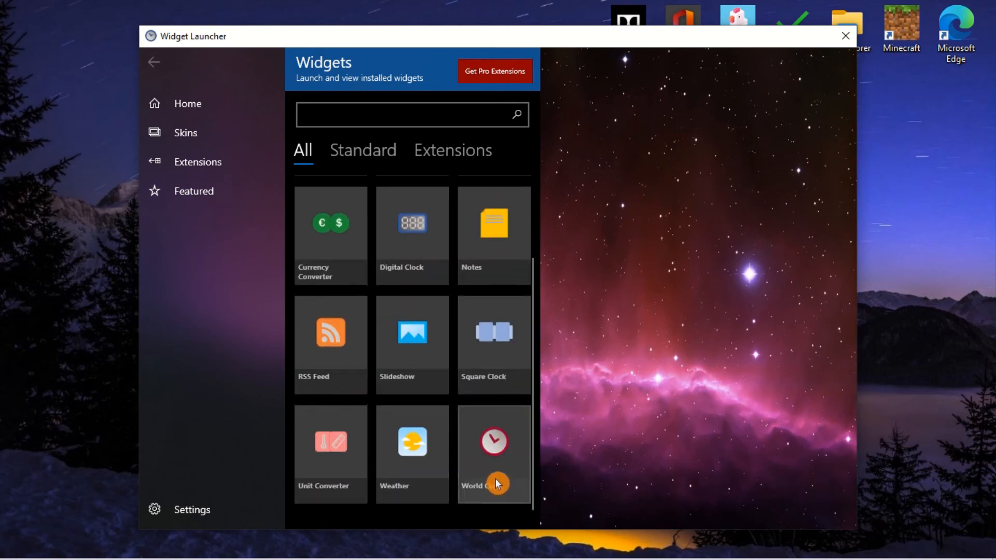
pyautogui.click(502, 373)
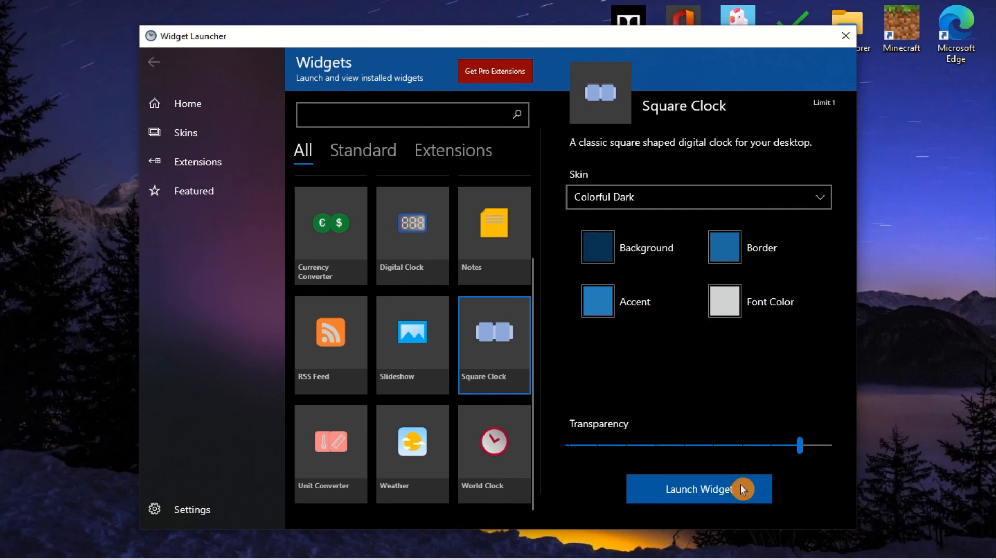
pyautogui.click(684, 491)
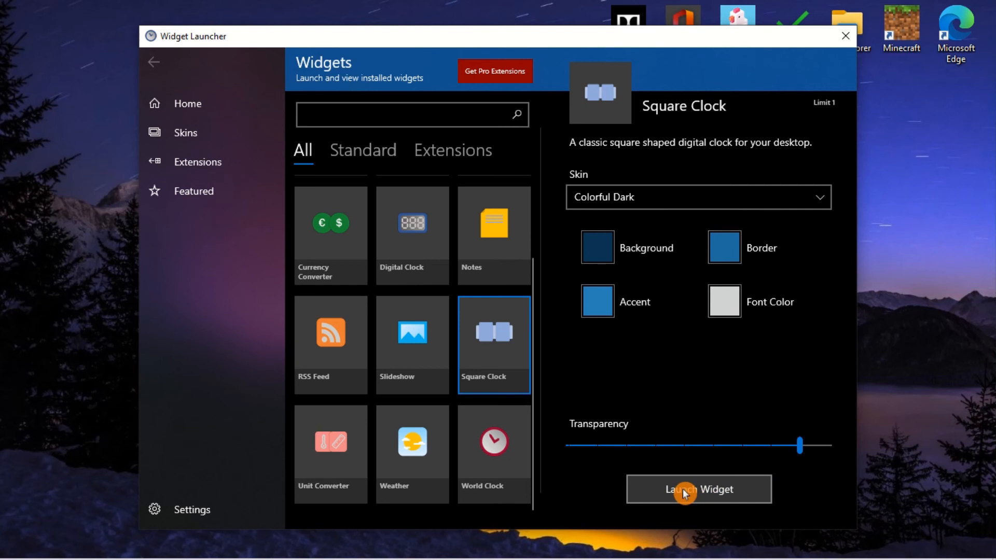
pyautogui.click(684, 492)
pyautogui.click(684, 491)
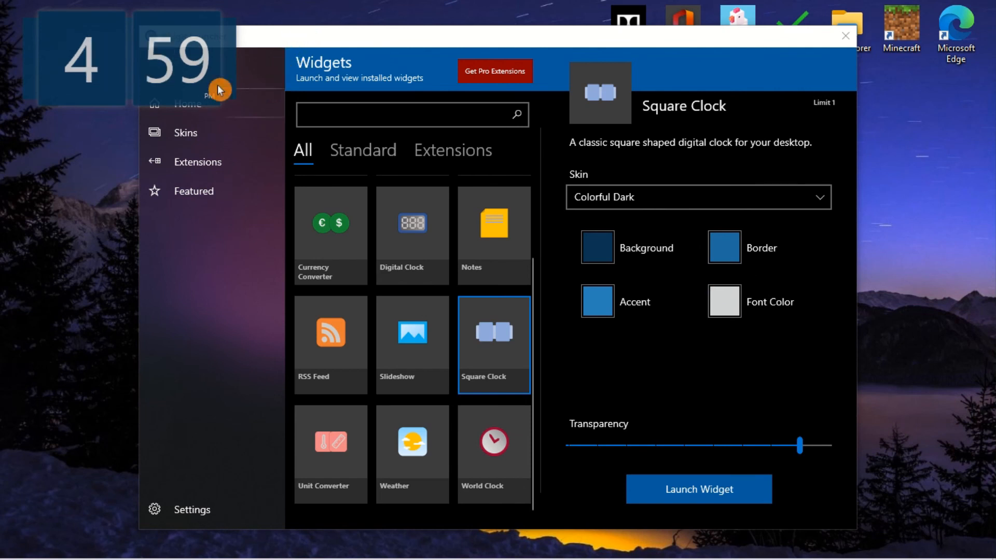
pyautogui.moveTo(141, 28)
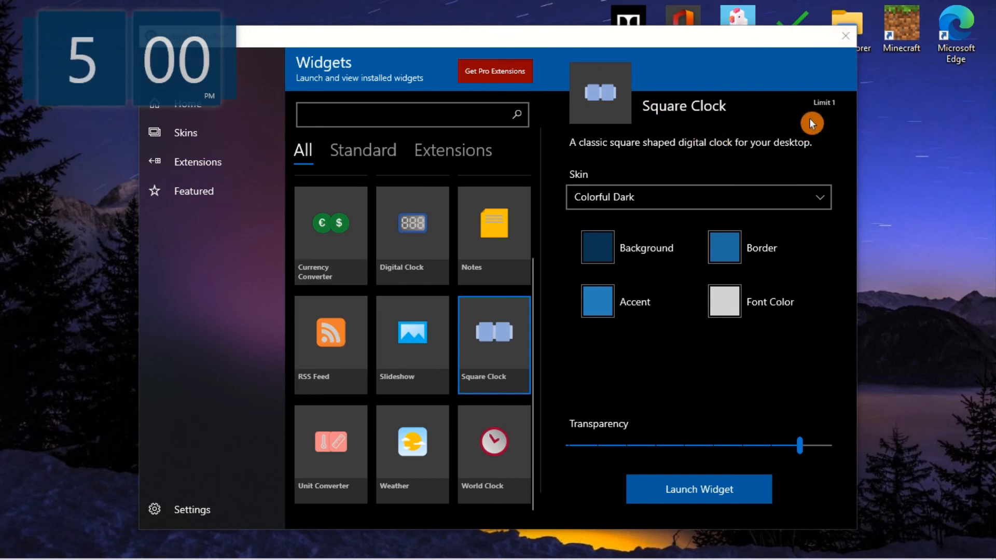
pyautogui.click(842, 41)
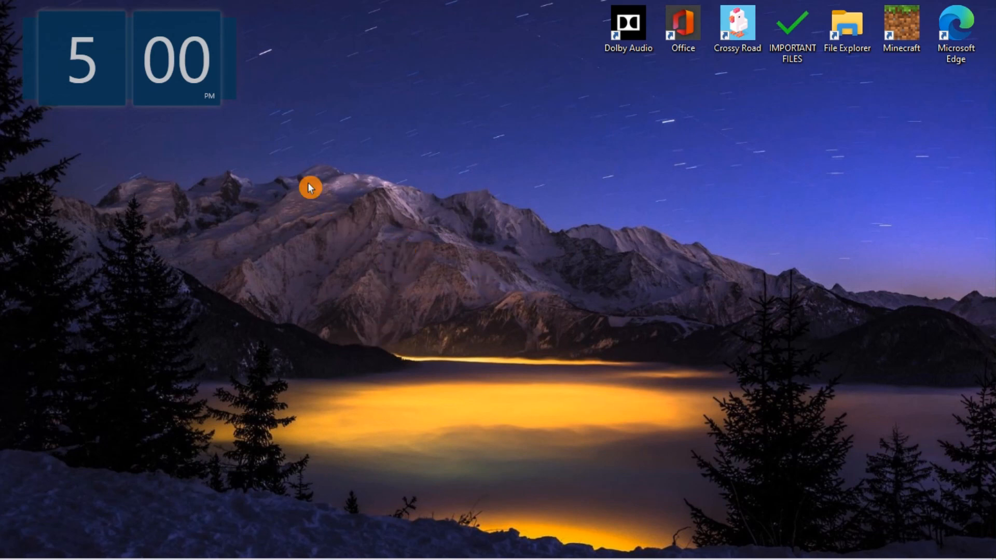
# Shrink the Square Clock widget and move it to the lower-left corner of the desktop
pyautogui.moveTo(204, 57)
pyautogui.moveTo(262, 112); pyautogui.dragTo(213, 67)
pyautogui.moveTo(141, 56)
pyautogui.mouseDown()
pyautogui.moveTo(429, 240)
pyautogui.moveTo(409, 251)
pyautogui.moveTo(500, 251)
pyautogui.moveTo(328, 136)
pyautogui.moveTo(22, 63)
pyautogui.moveTo(129, 60)
pyautogui.mouseUp()
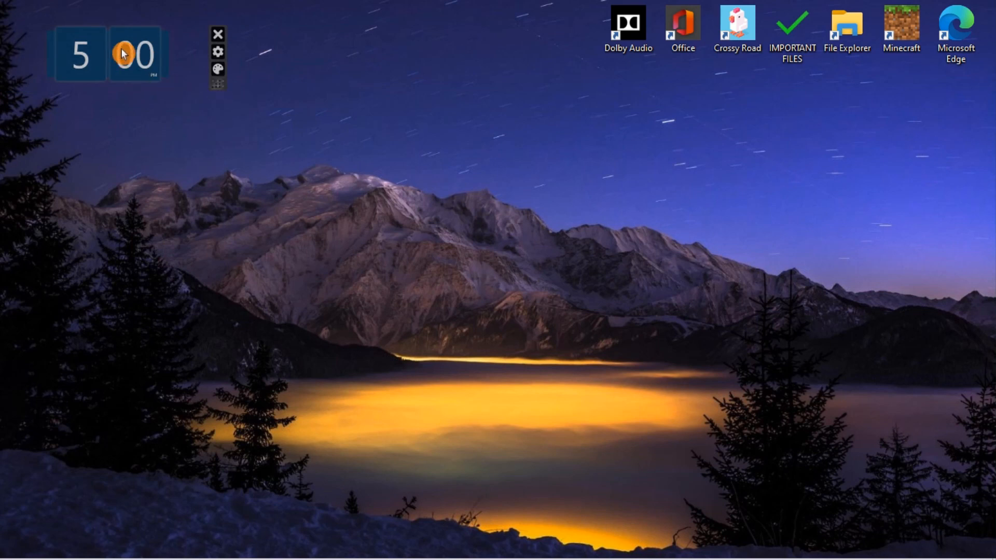
pyautogui.moveTo(123, 53); pyautogui.dragTo(76, 476)
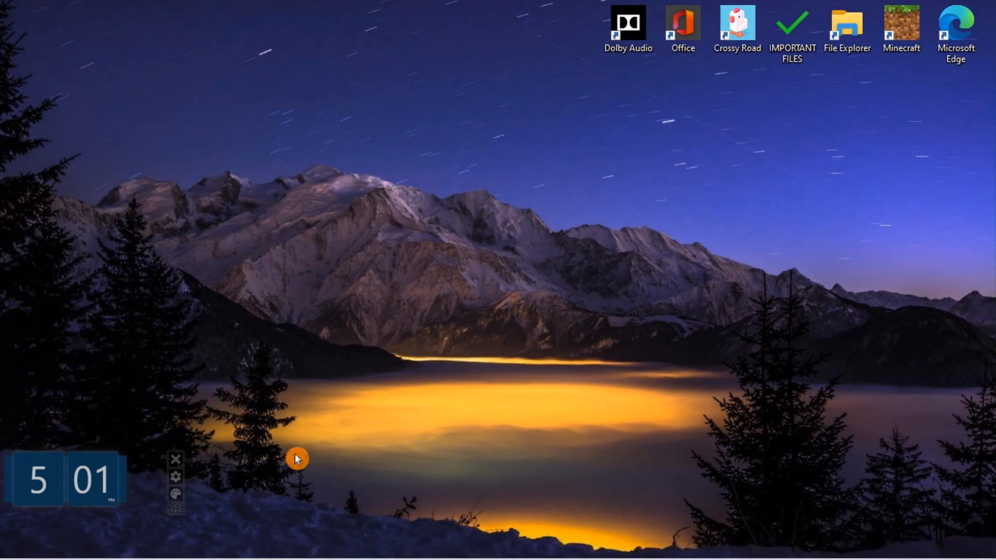
# Enlarge the Square Clock widget to a medium size and fine-tune its position in the desktop's lower-left corner, just above the taskbar area
pyautogui.moveTo(123, 483)
pyautogui.moveTo(179, 509); pyautogui.dragTo(225, 539)
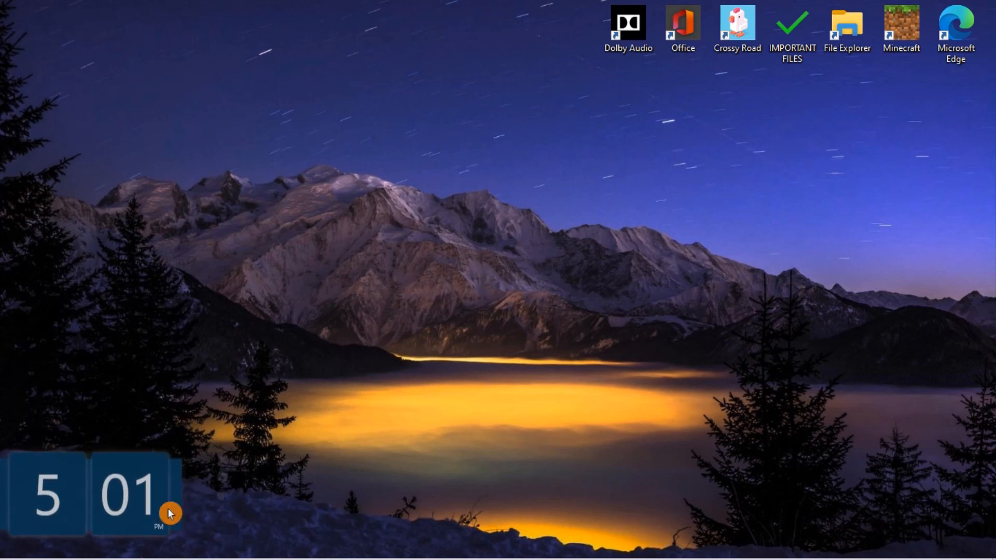
pyautogui.moveTo(146, 505); pyautogui.dragTo(159, 504)
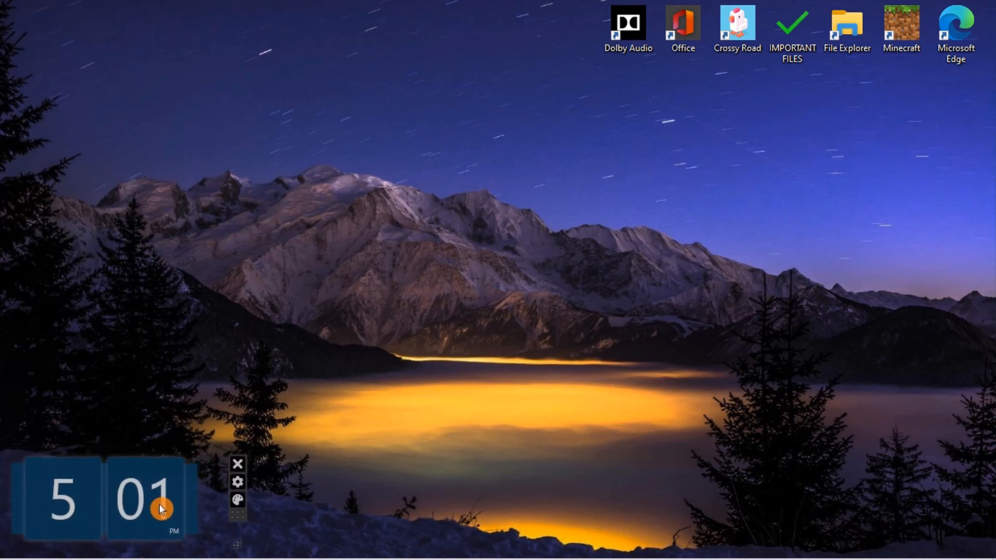
pyautogui.moveTo(238, 544); pyautogui.dragTo(220, 528)
pyautogui.moveTo(149, 497)
pyautogui.mouseDown()
pyautogui.moveTo(141, 515)
pyautogui.moveTo(138, 497)
pyautogui.mouseUp()
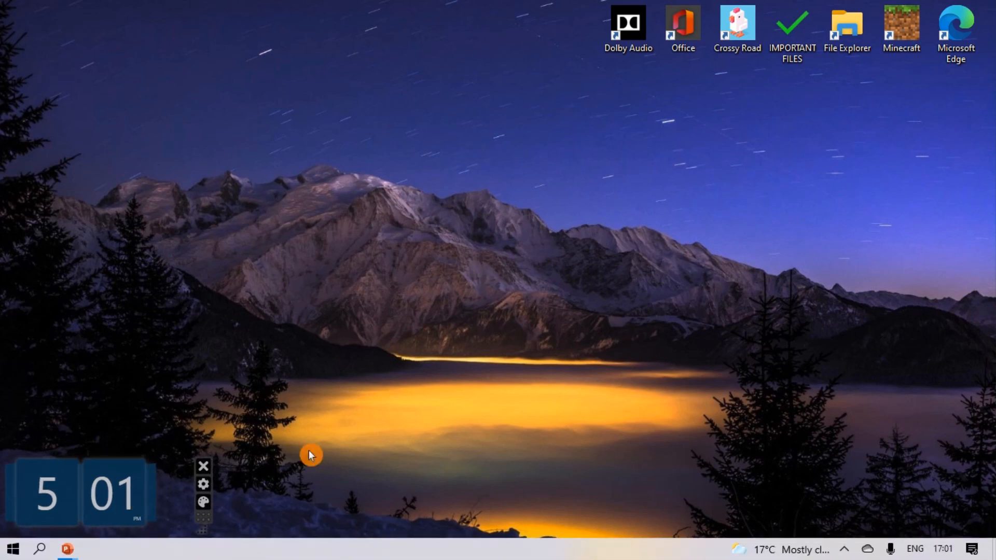